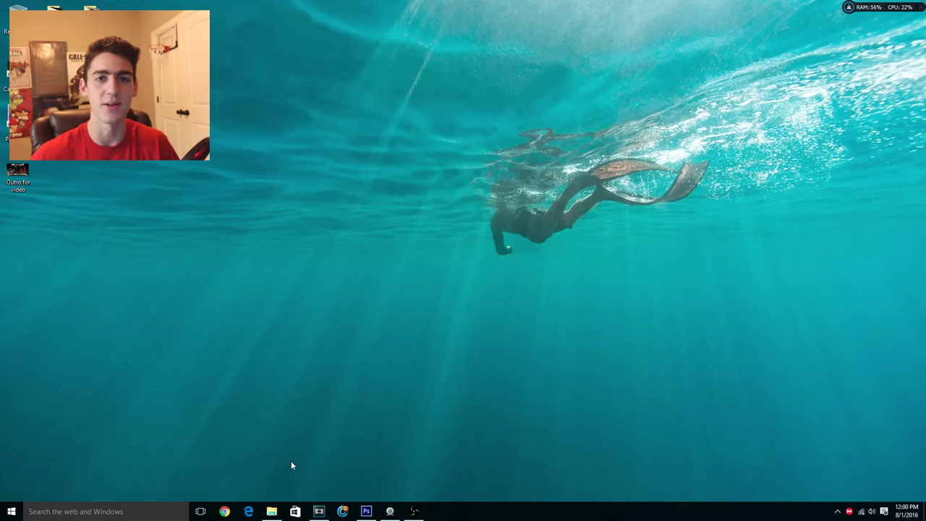
Look over the open Photoshop image and the empty Vegas Pro project, and return to Photoshop.
click(366, 511)
click(319, 512)
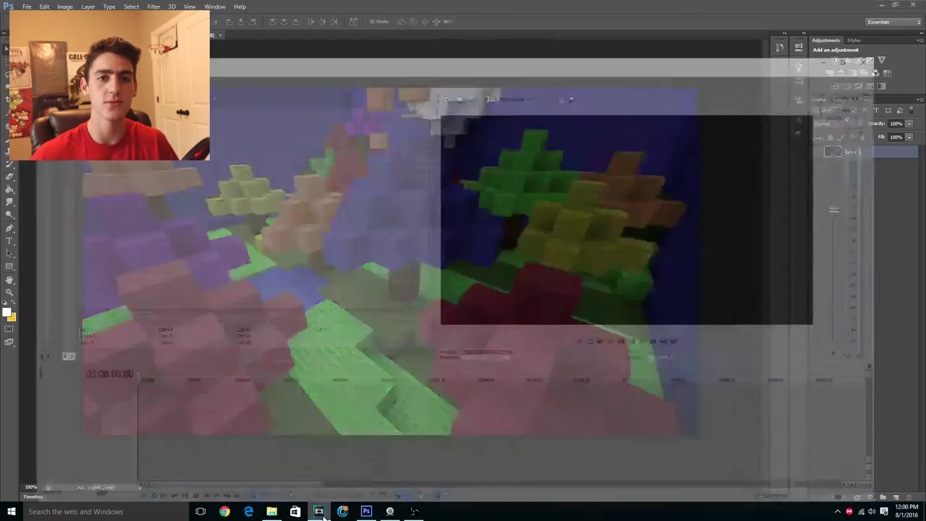
click(366, 511)
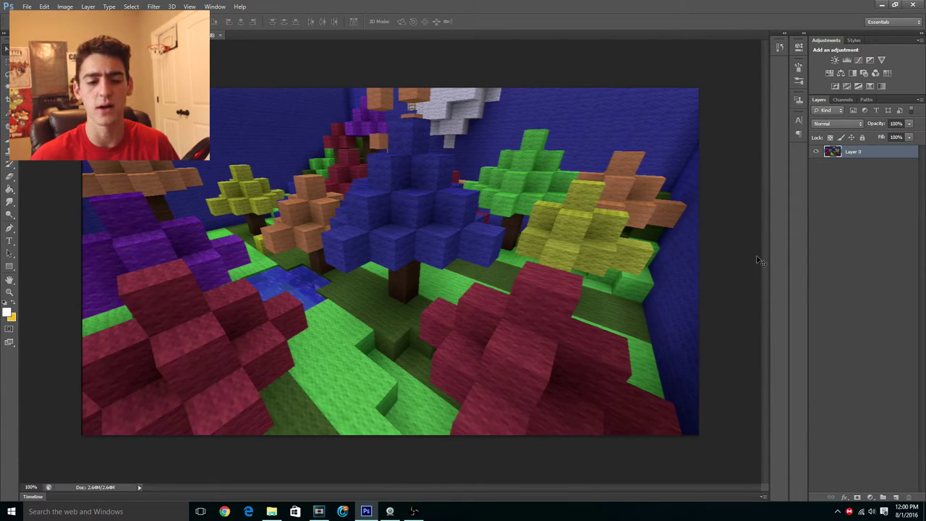
click(317, 513)
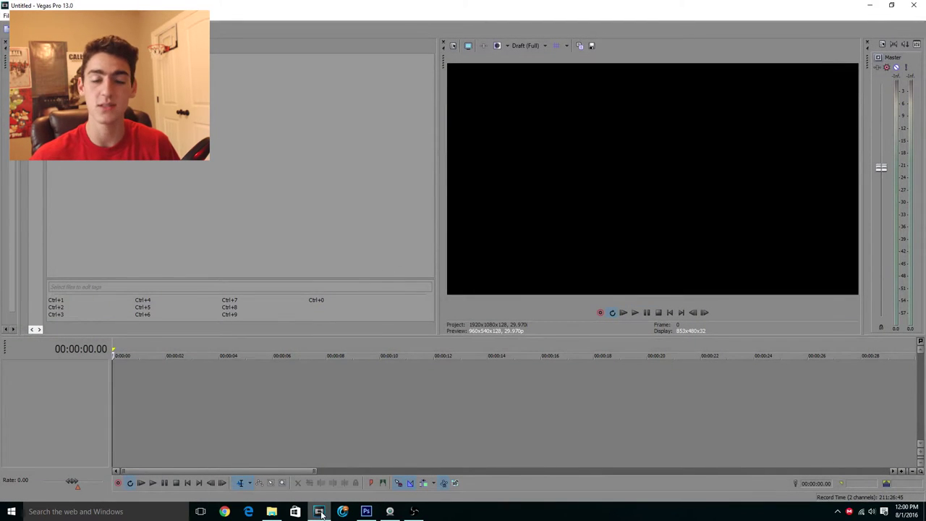
click(319, 513)
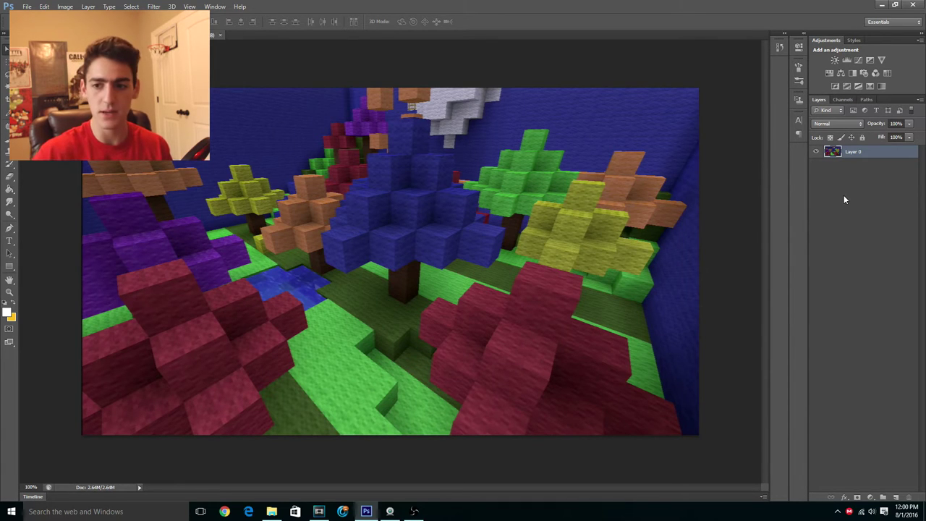
Duplicate Layer 0 and give the copy a white stroke outline through its layer style.
key(ctrl+j)
right_click(866, 154)
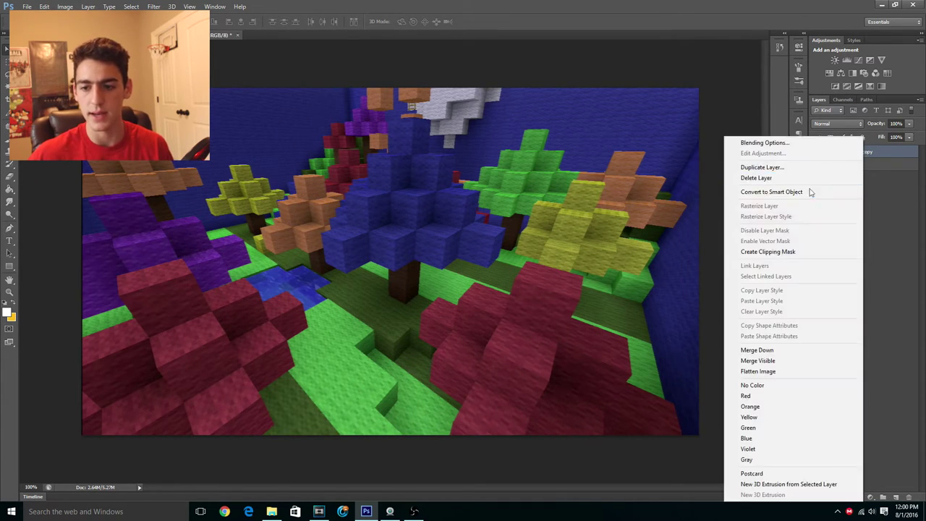
click(764, 144)
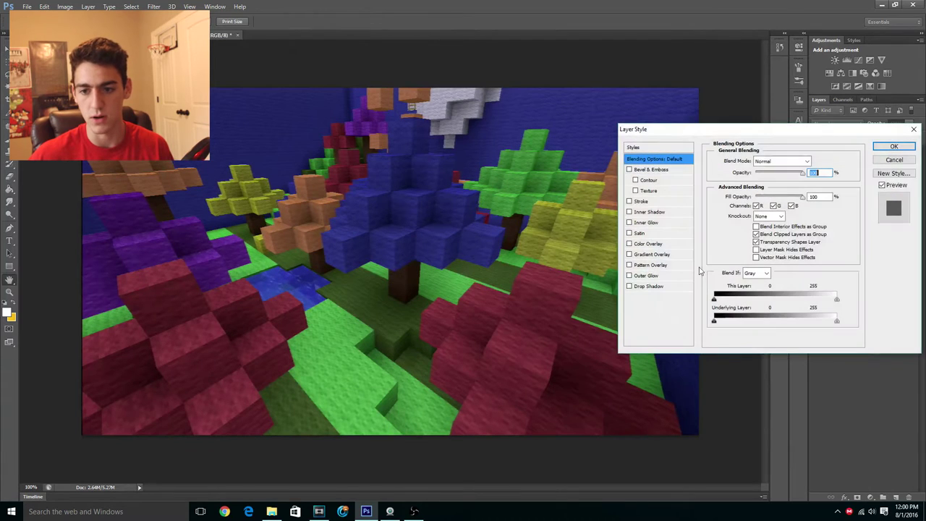
click(637, 201)
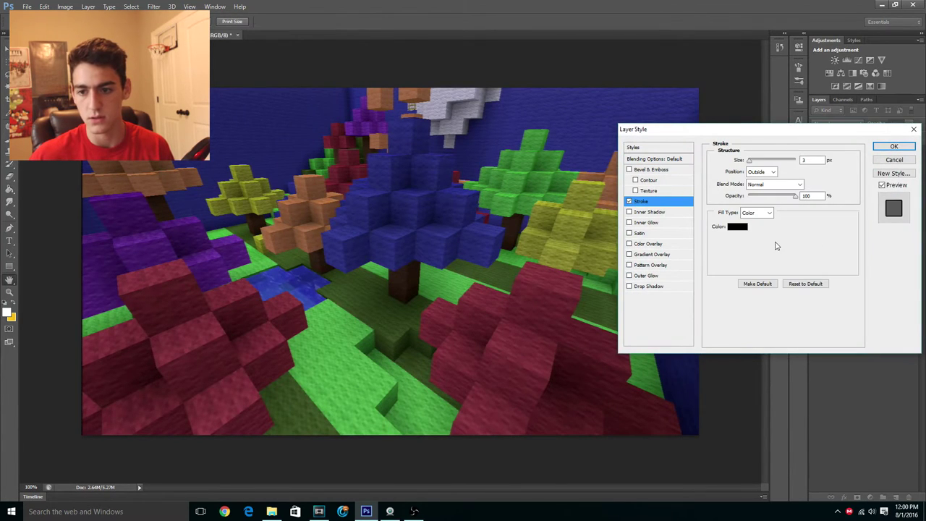
click(738, 228)
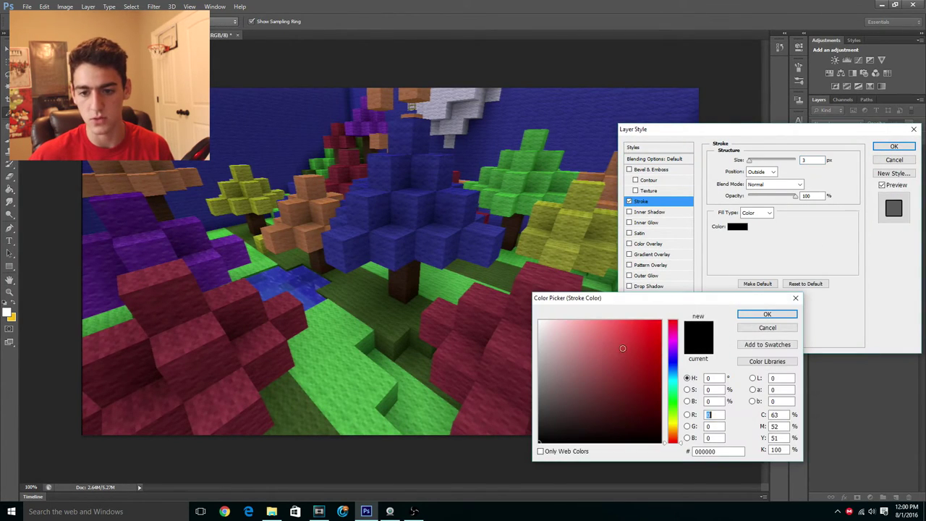
click(767, 314)
click(894, 147)
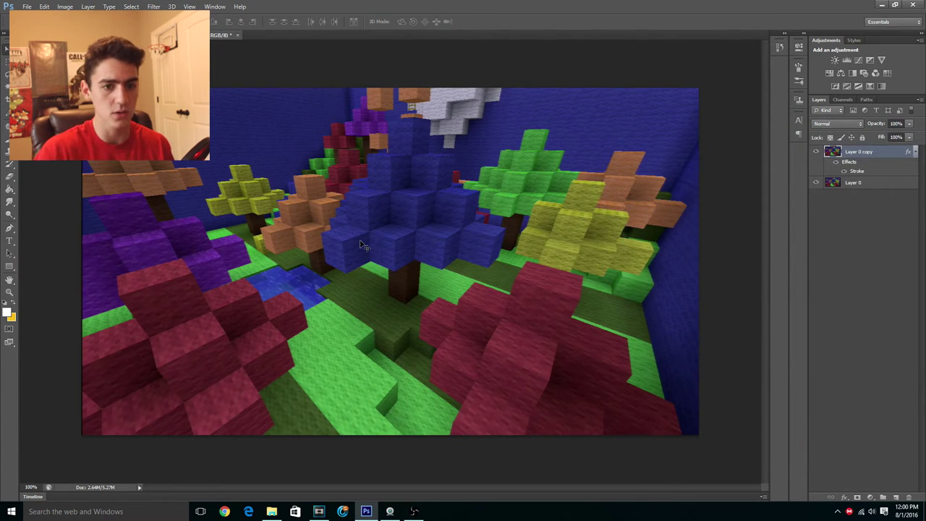
Scale the Layer 0 copy down to about half size, move it towards the middle, and apply the transformation.
key(ctrl+t)
drag(82, 88, 414, 271)
drag(561, 310, 383, 223)
click(7, 48)
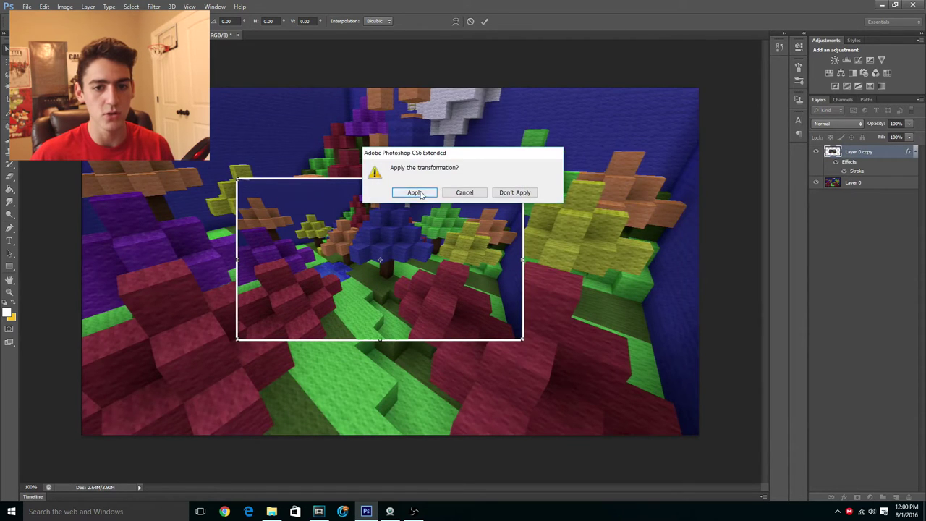
click(414, 192)
Reposition the shrunken Layer 0 copy near the centre of the canvas and add a drop shadow to it.
drag(293, 258, 330, 246)
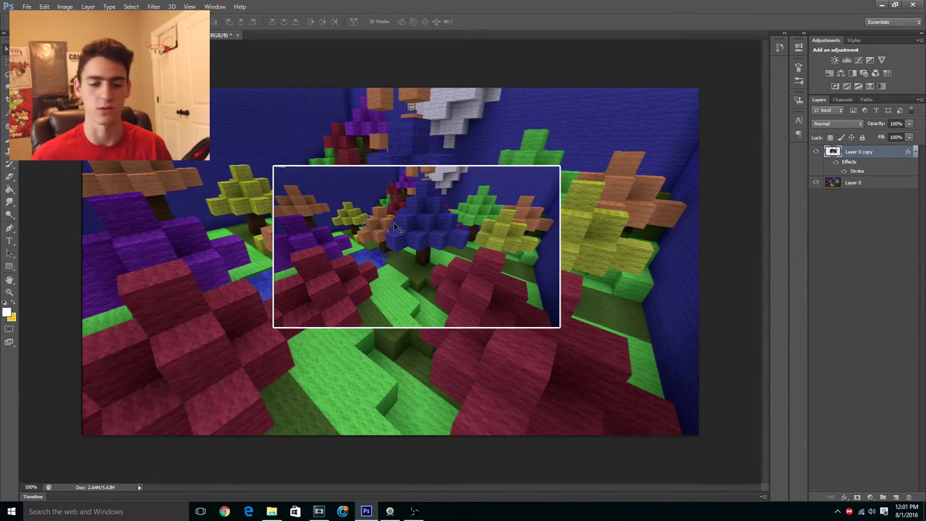
drag(389, 243, 372, 254)
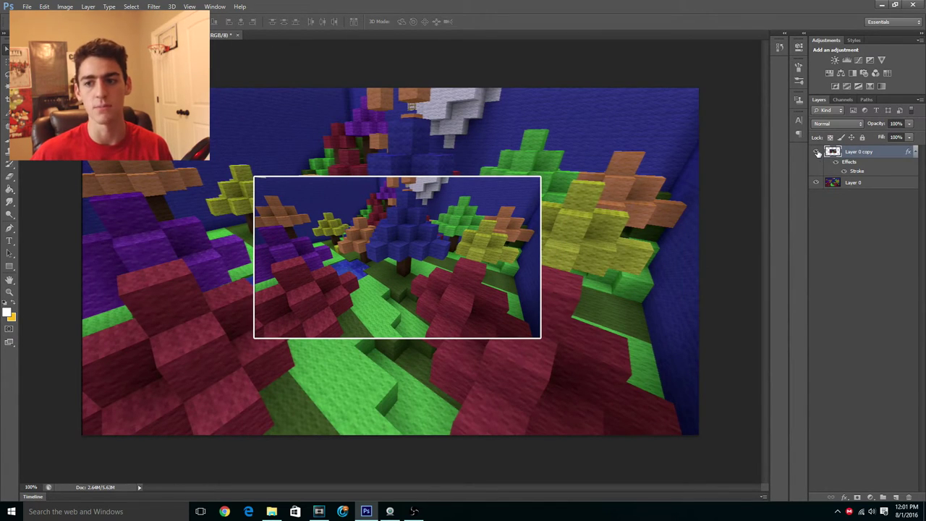
click(845, 171)
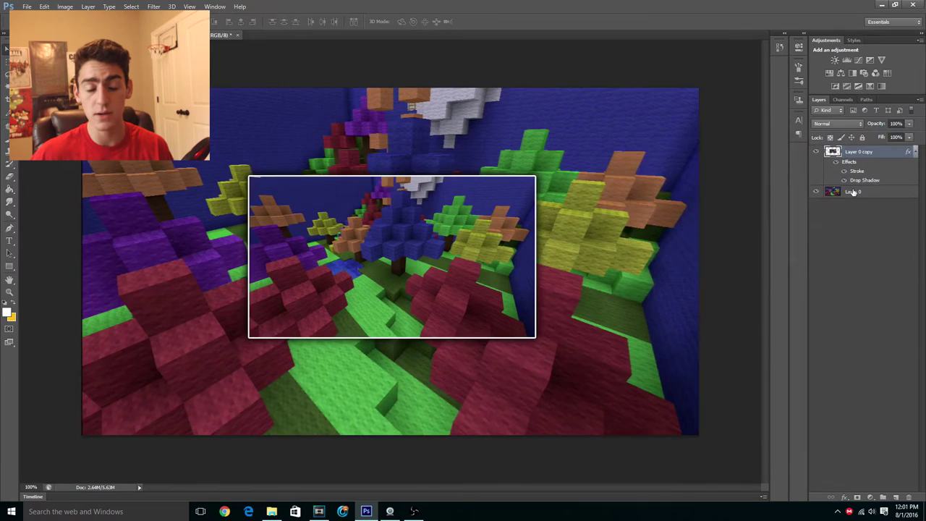
Add a Brightness/Contrast adjustment with brightness 33 and contrast 37, and place it at the top of the layer stack.
click(854, 191)
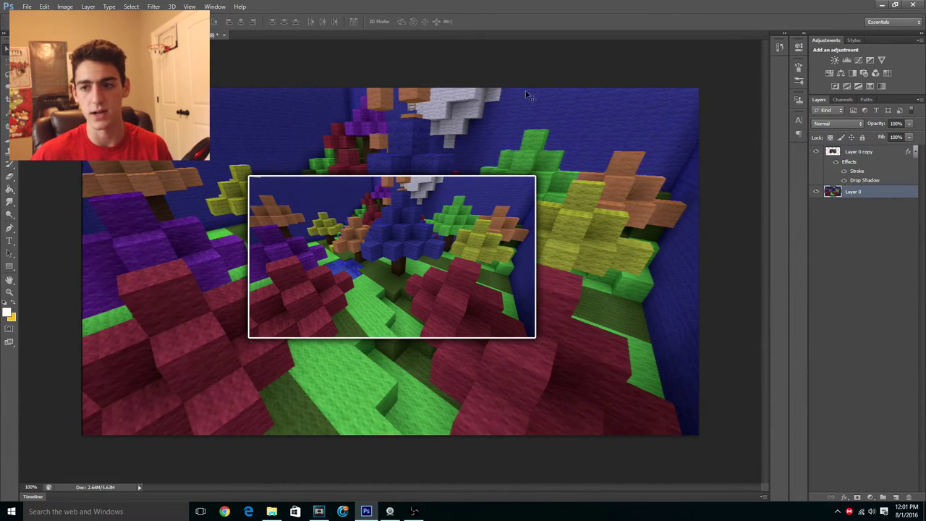
click(835, 59)
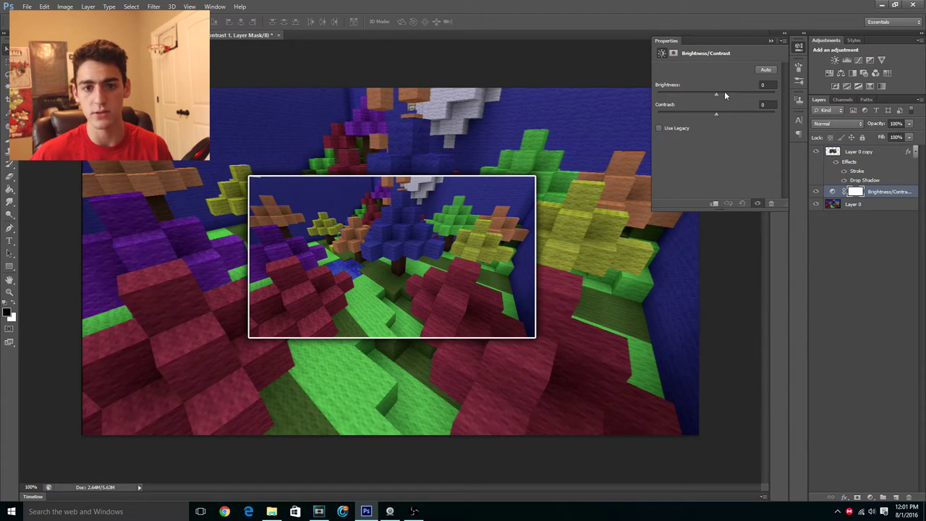
drag(724, 91, 736, 120)
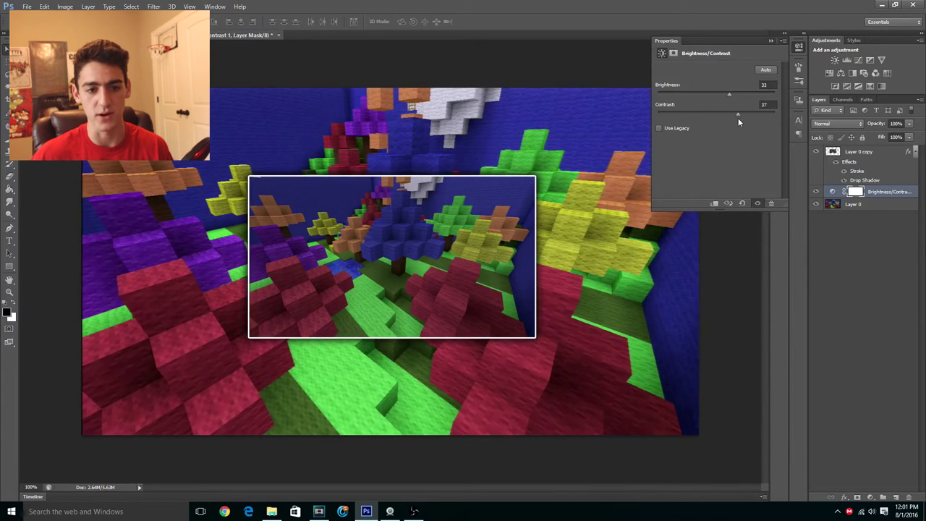
click(772, 41)
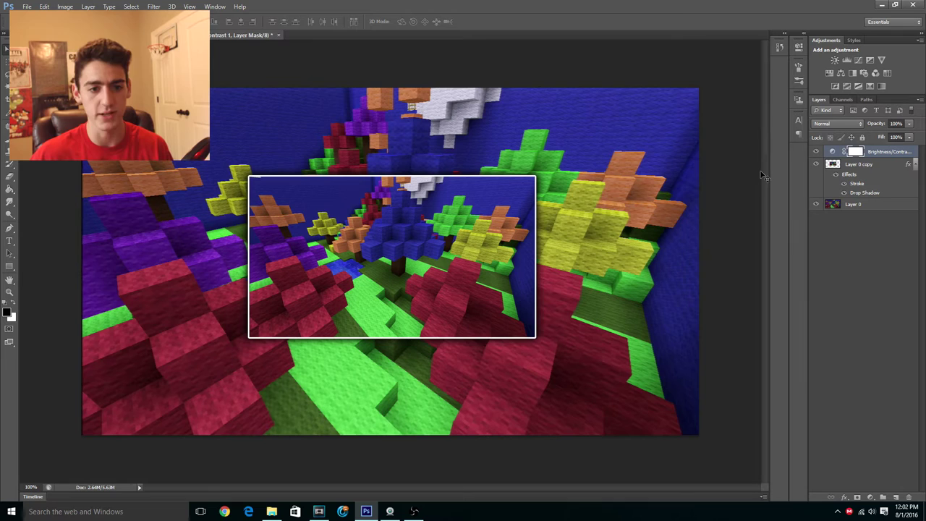
Apply a Gaussian Blur with a 2.0-pixel radius to the full-size background, Layer 0.
click(851, 205)
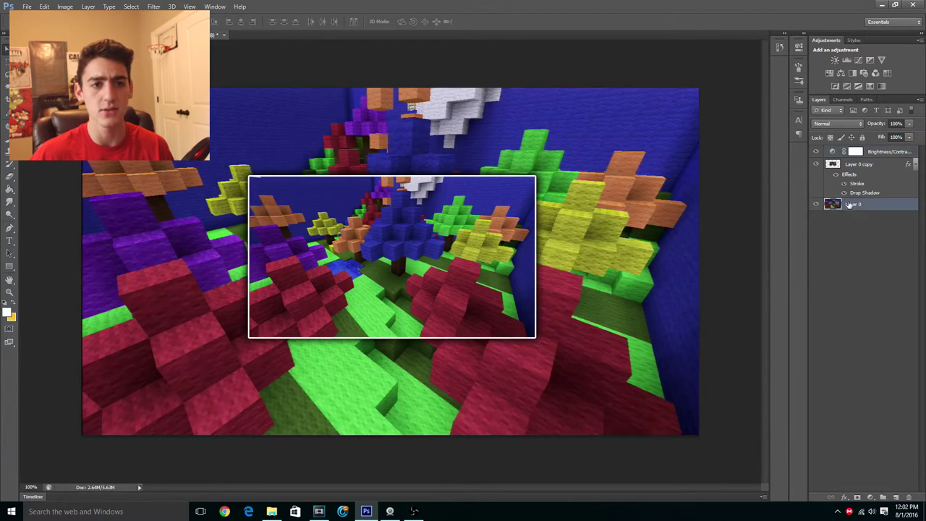
click(153, 7)
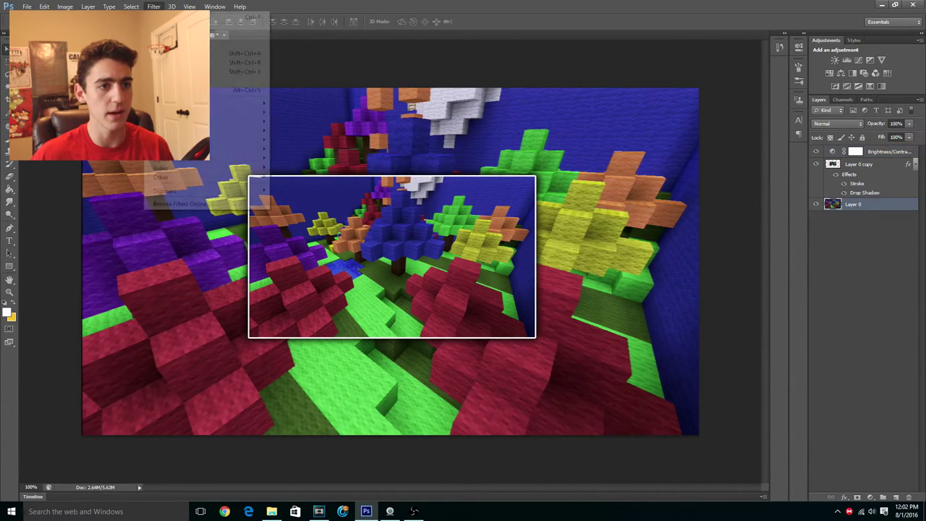
mouse_move(239, 102)
click(298, 173)
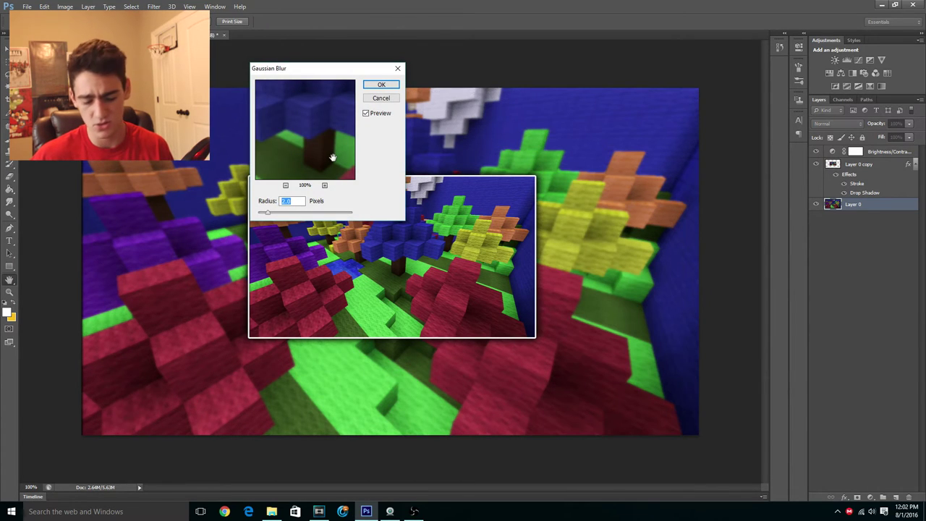
key(Left)
key(Right)
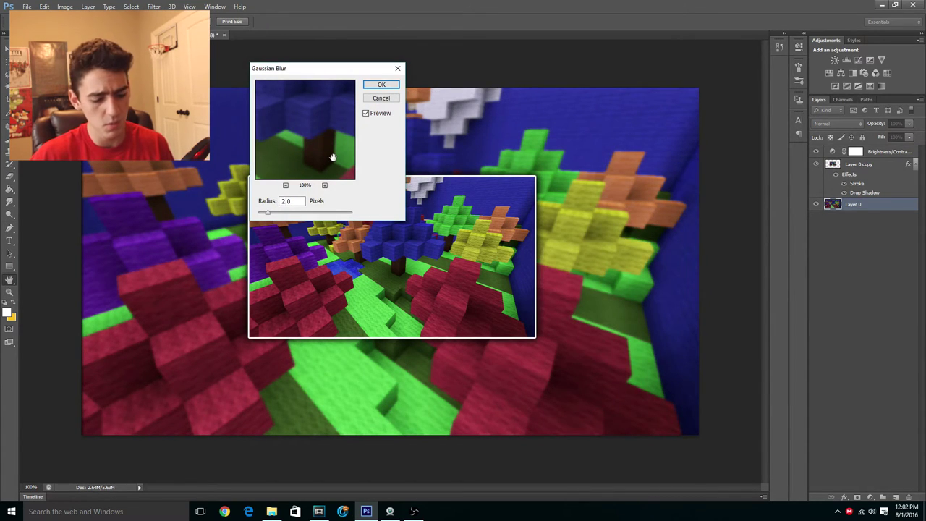
key(BackSpace)
text(1)
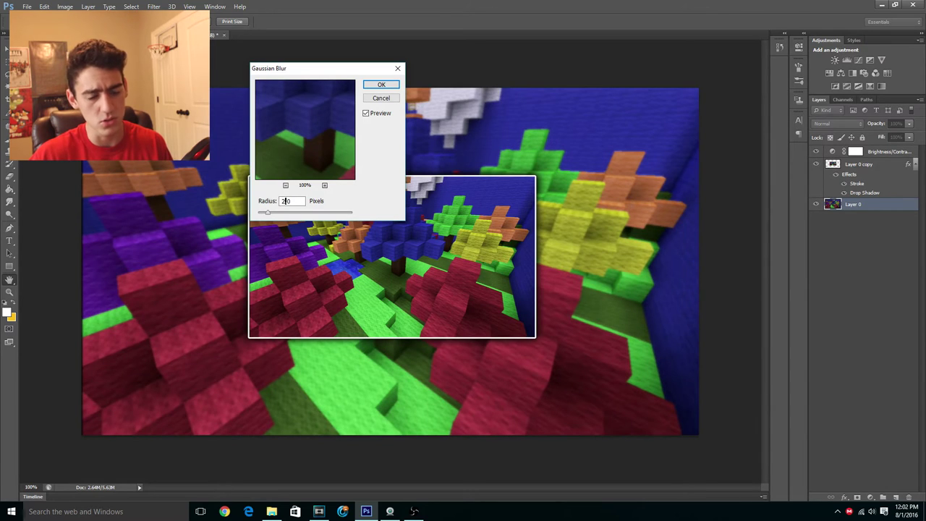
key(Return)
Enlarge the framed Layer 0 copy and centre it on the canvas, leaving room above and below for text.
drag(359, 265, 347, 268)
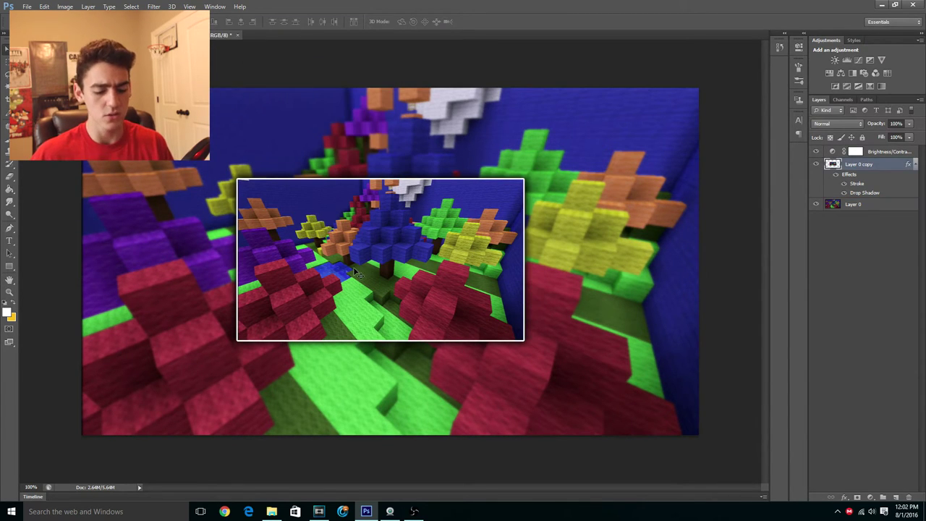
key(t)
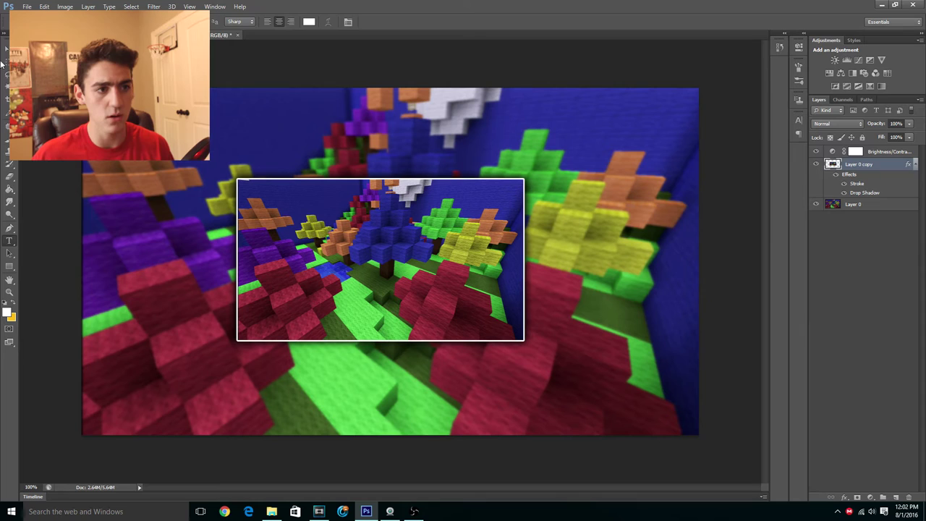
key(v)
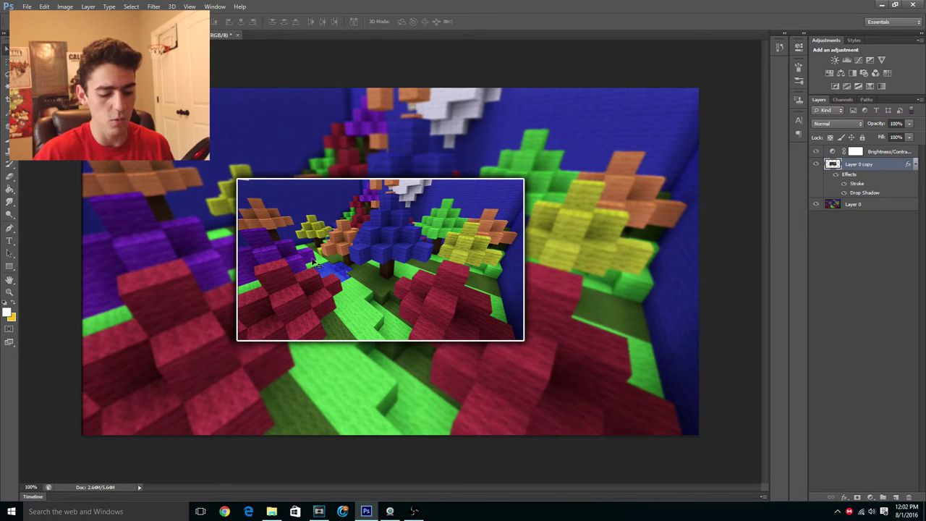
key(ctrl+t)
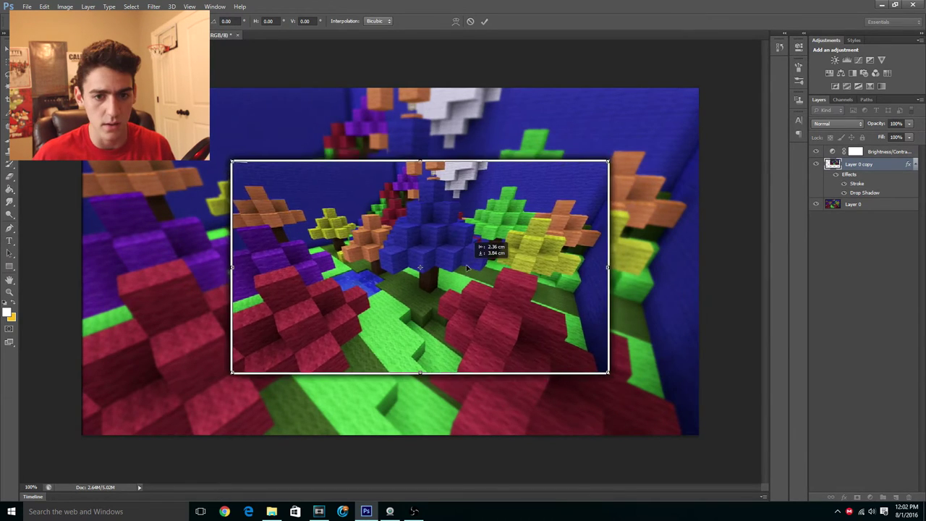
drag(469, 257, 446, 252)
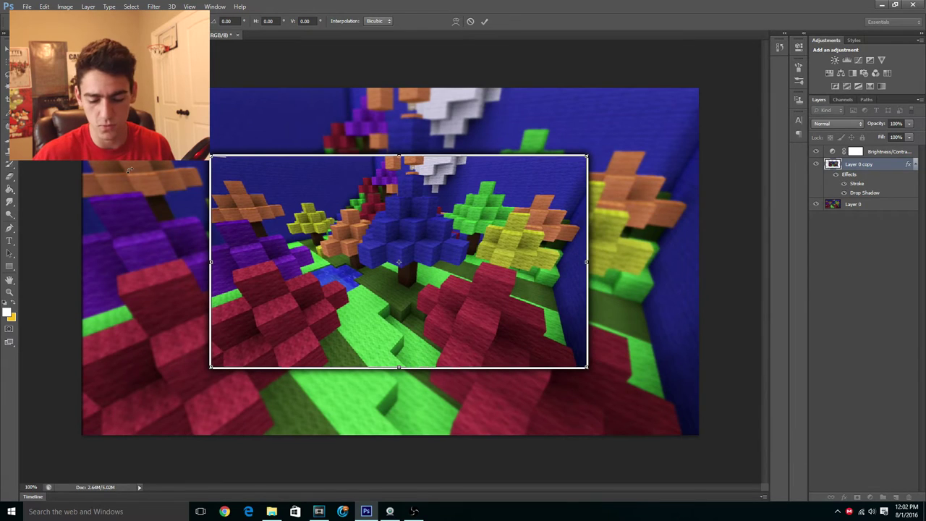
key(Return)
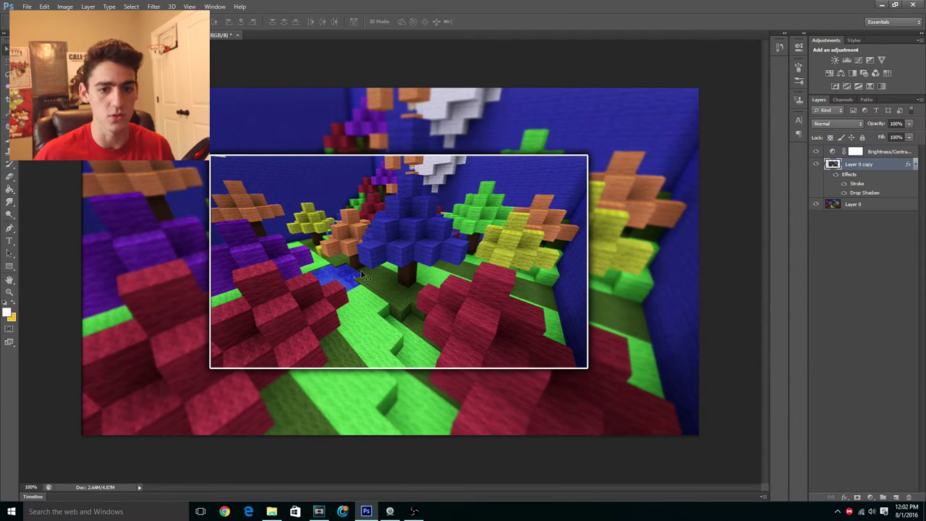
drag(363, 277, 354, 279)
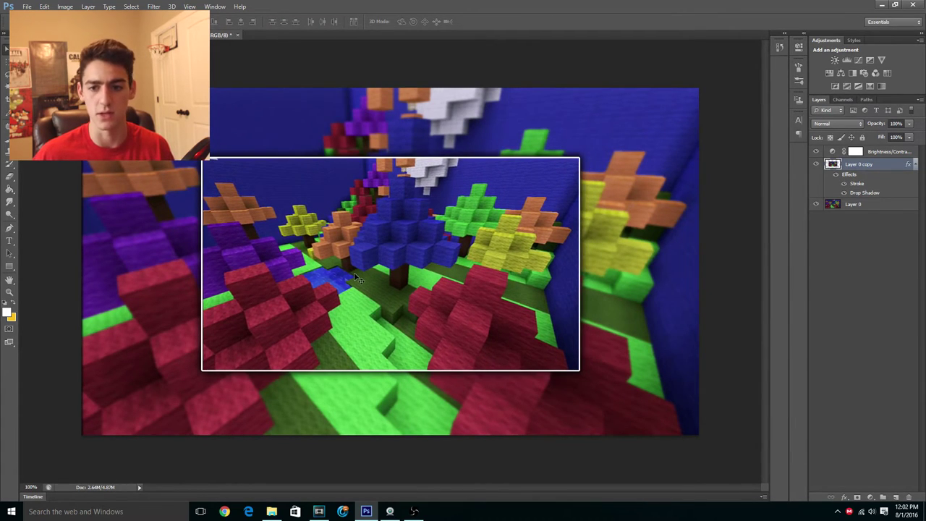
key(ctrl+a)
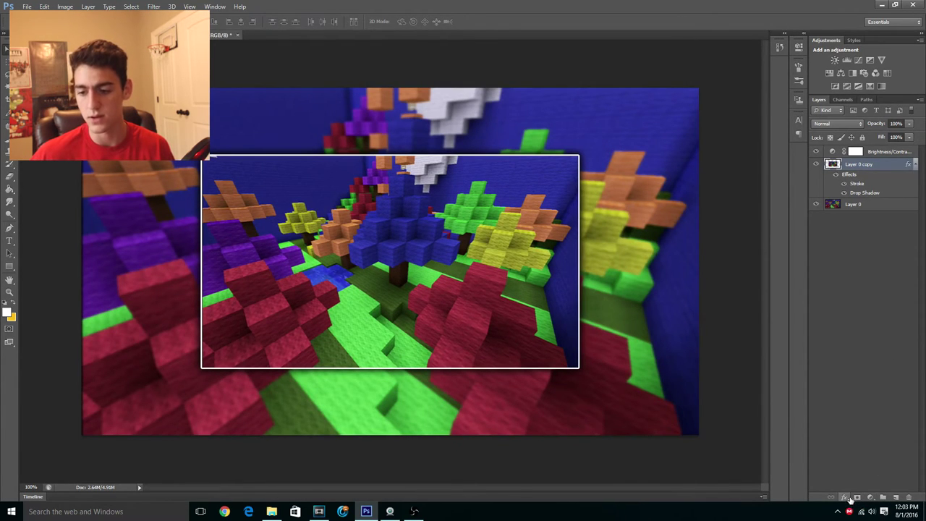
Add the white text "Thanks for watching!!! :)" above the framed image, with a black stroke and a drop shadow.
key(t)
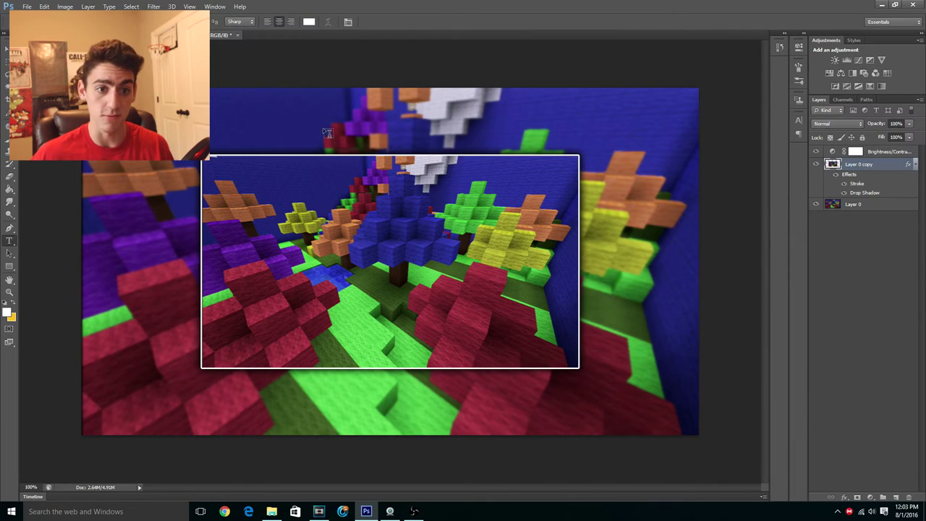
click(285, 124)
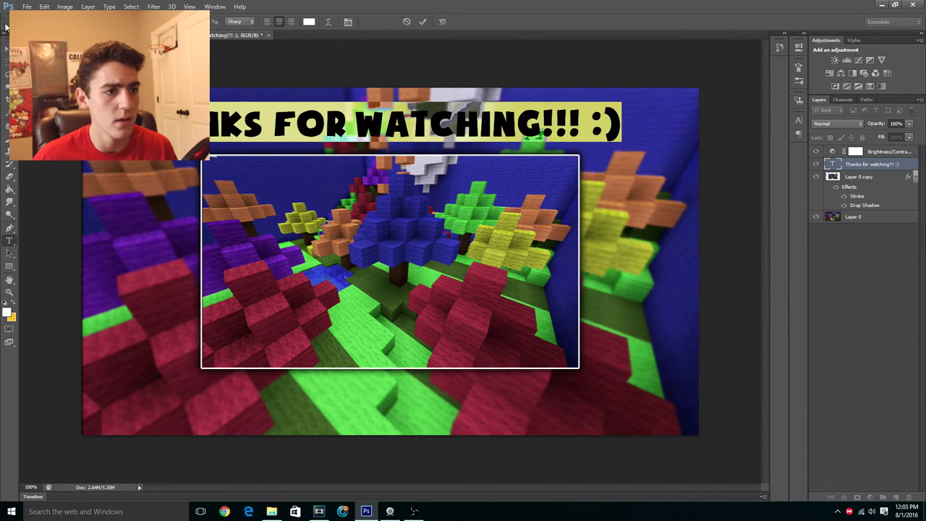
click(6, 49)
key(ctrl+Return)
key(v)
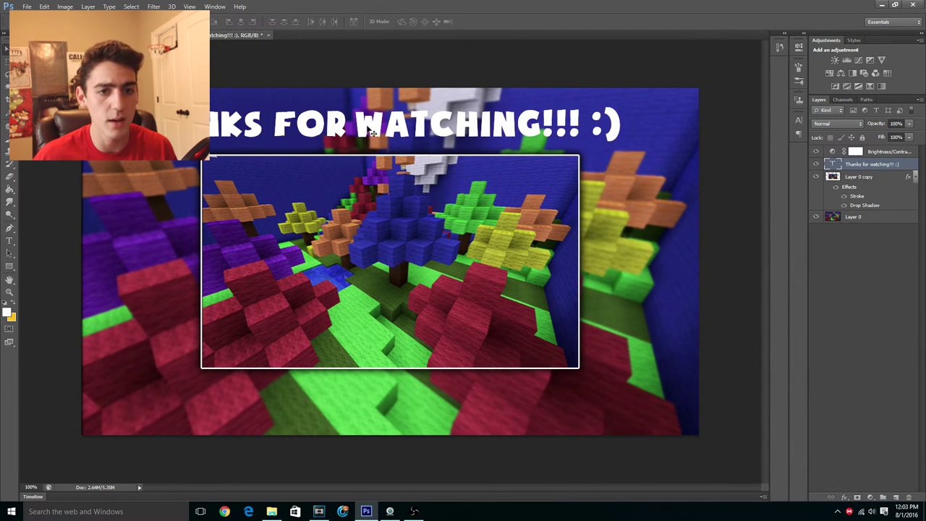
drag(370, 132, 385, 128)
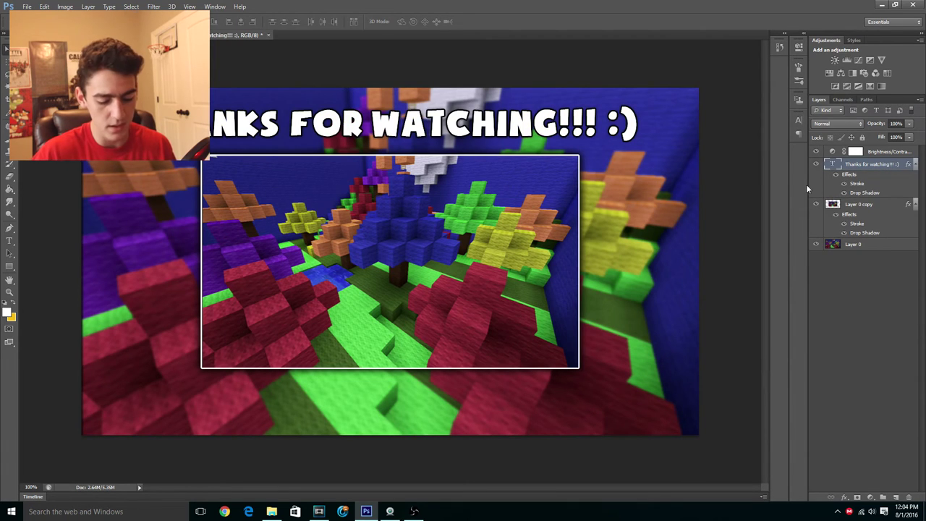
Duplicate the "Thanks for watching!!! :)" text layer and place the copy below the framed image.
key(ctrl+j)
drag(392, 136, 387, 402)
key(t)
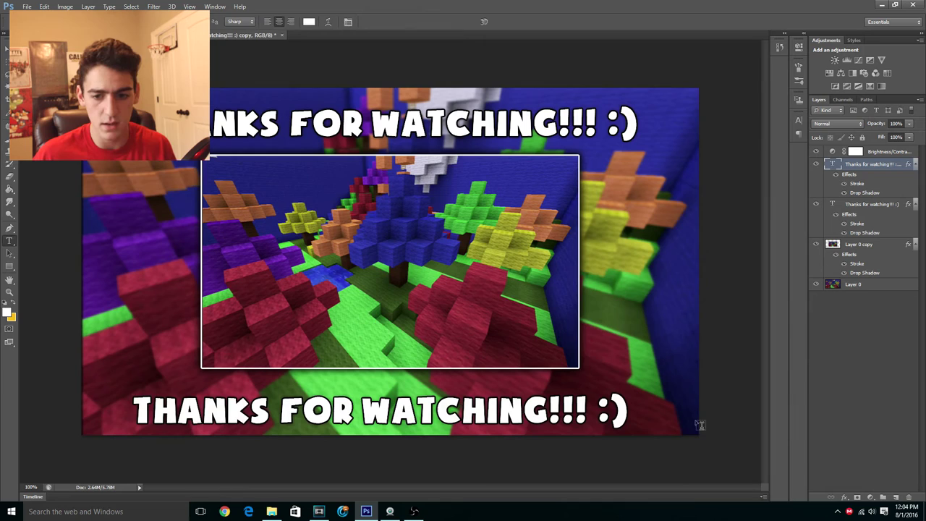
Replace the text in the copied layer below the framed image with "Byeeeee!".
drag(629, 414, 131, 438)
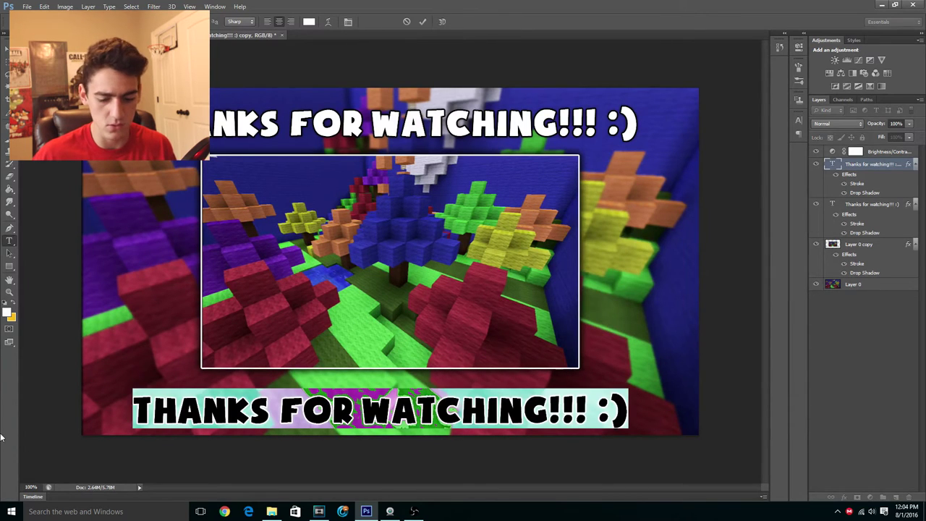
key(BackSpace)
text(SUB)
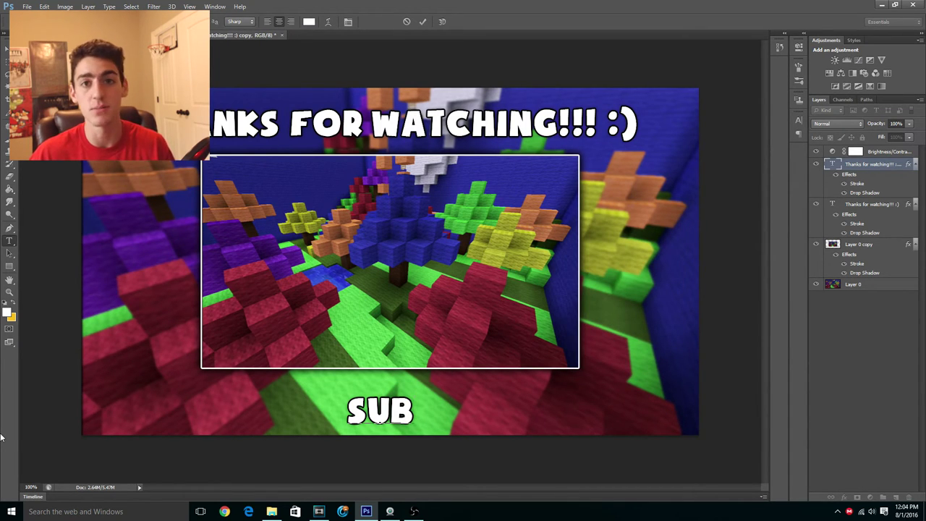
key(BackSpace)
key(BackSpace)
key(BackSpace)
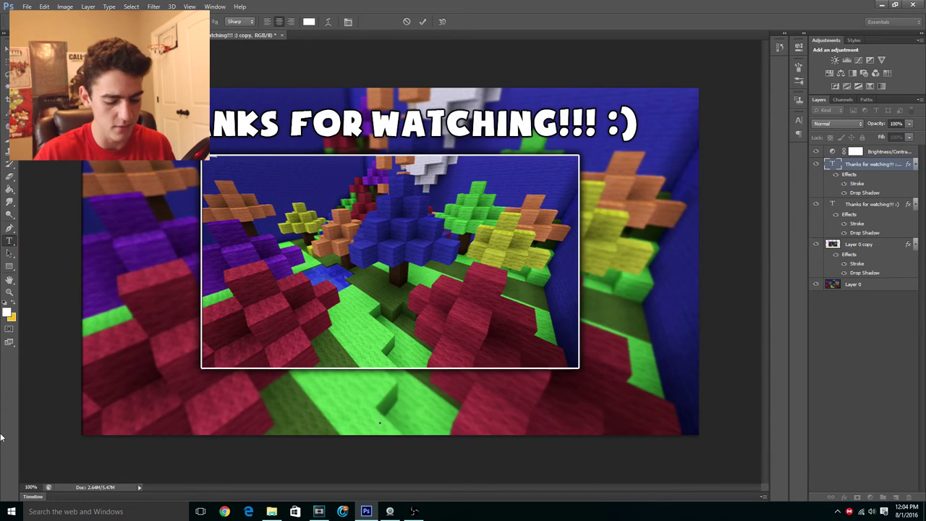
text(BYEEEEE)
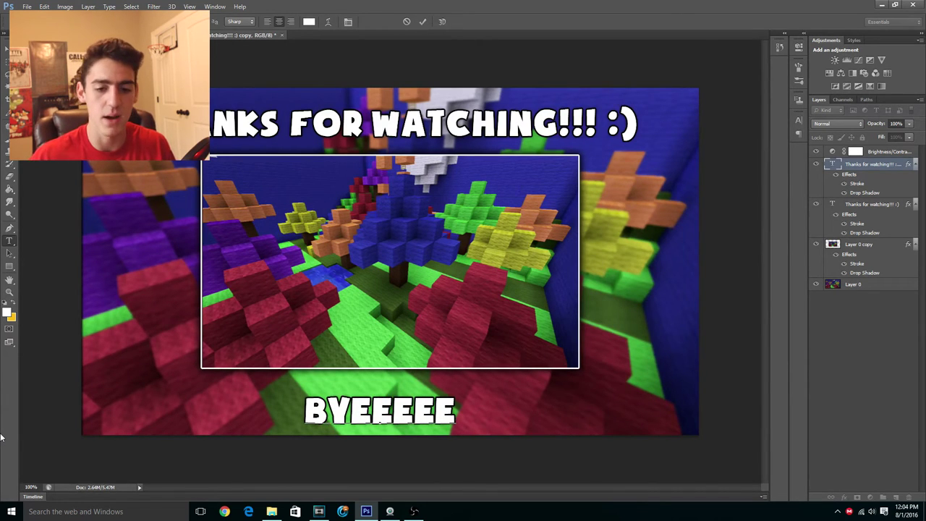
text(!)
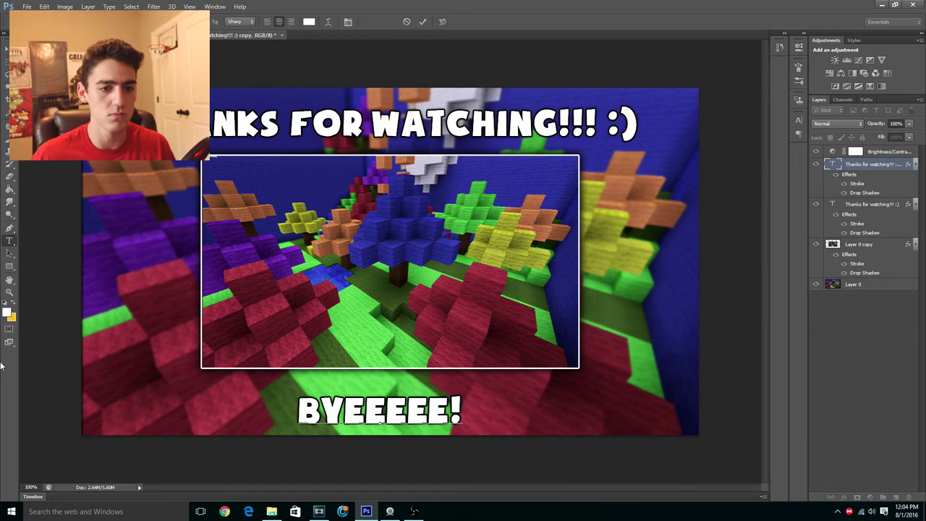
Nudge the "Byeeeee!" text slightly upward and give the framed Layer 0 copy a 4 px green gradient stroke.
click(6, 50)
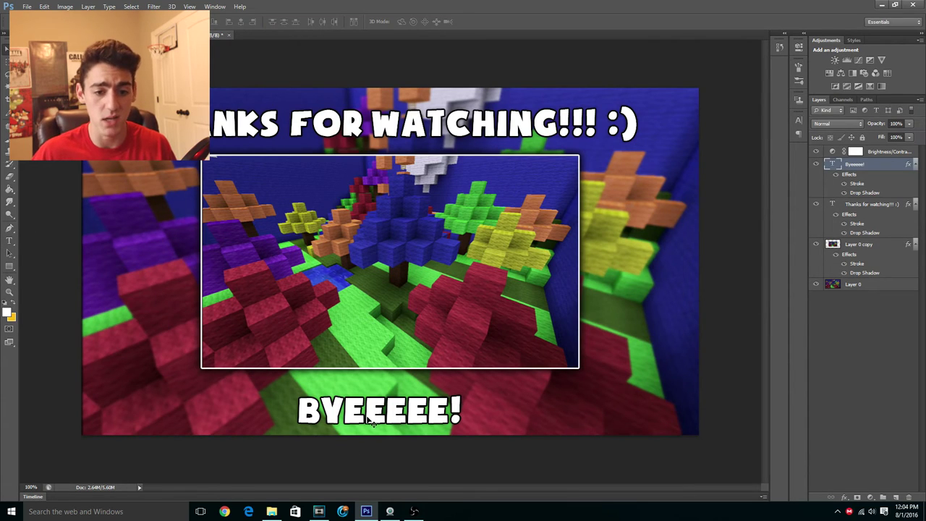
drag(376, 419, 375, 412)
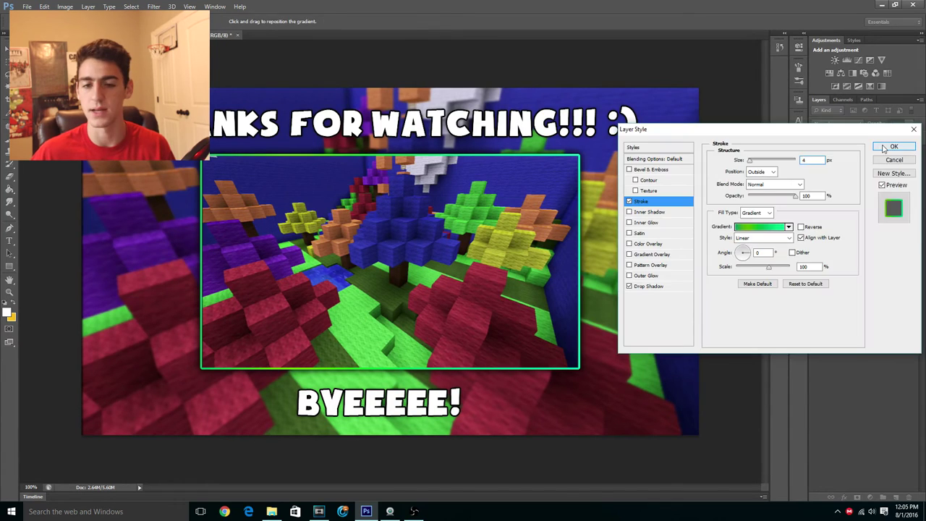
click(895, 148)
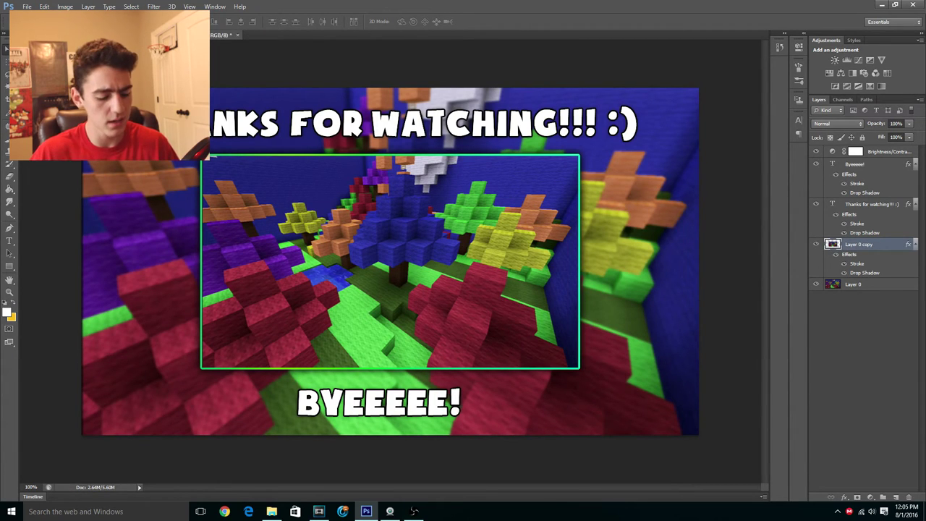
Save a JPEG copy of the design as "Outro for video" on the Desktop, then close Photoshop.
key(ctrl+shift+s)
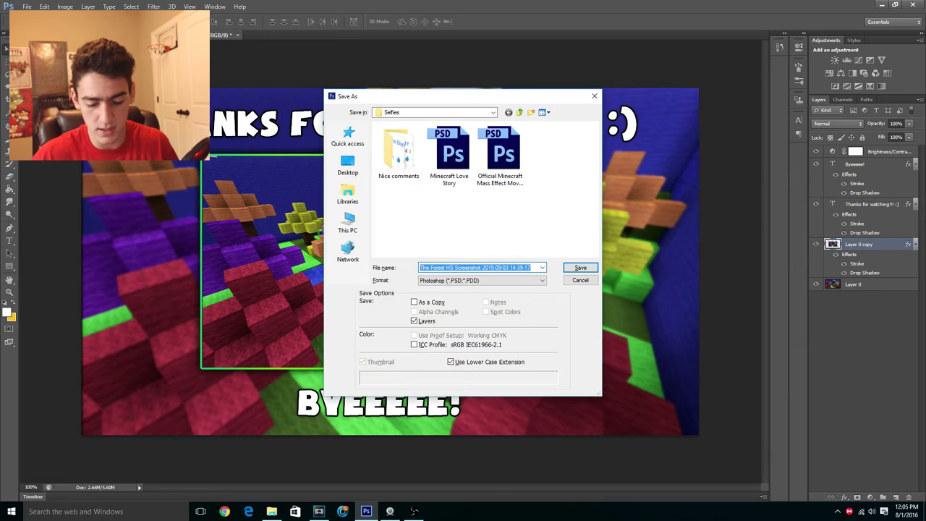
key(BackSpace)
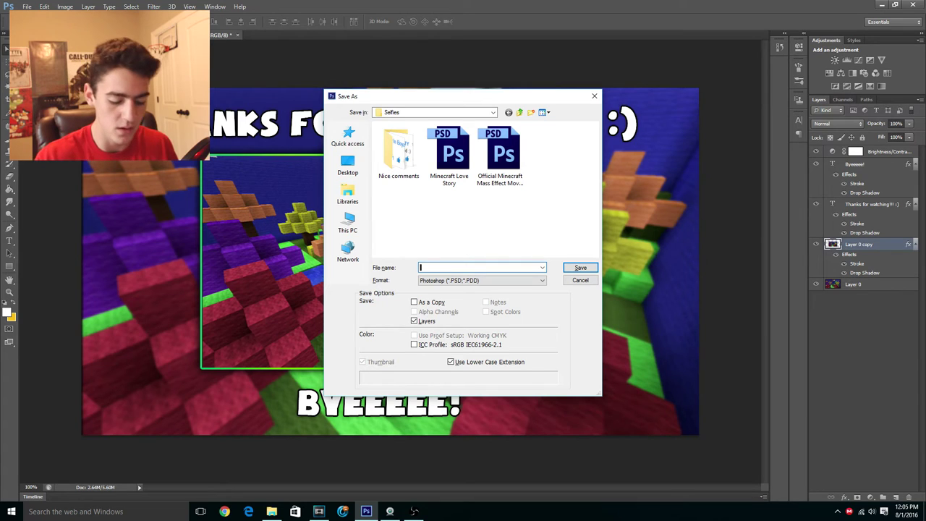
text(Outro for video)
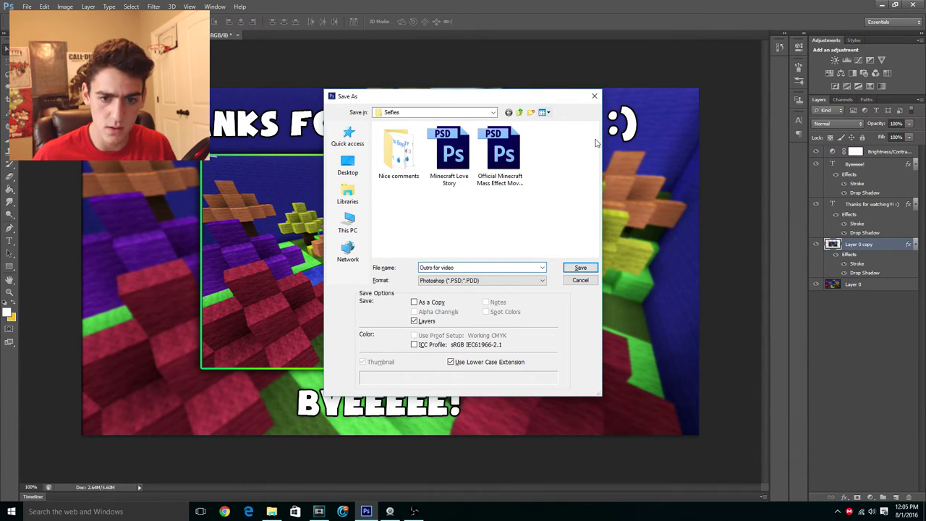
click(492, 280)
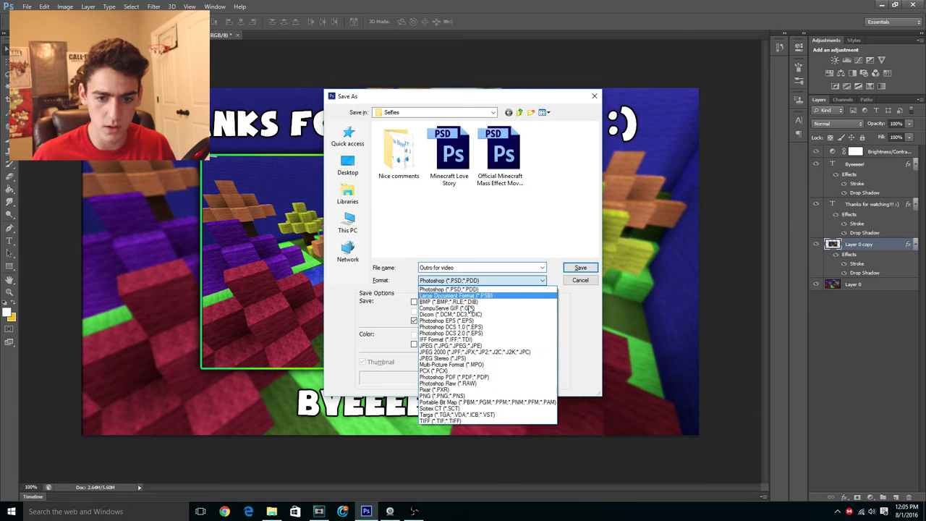
click(446, 348)
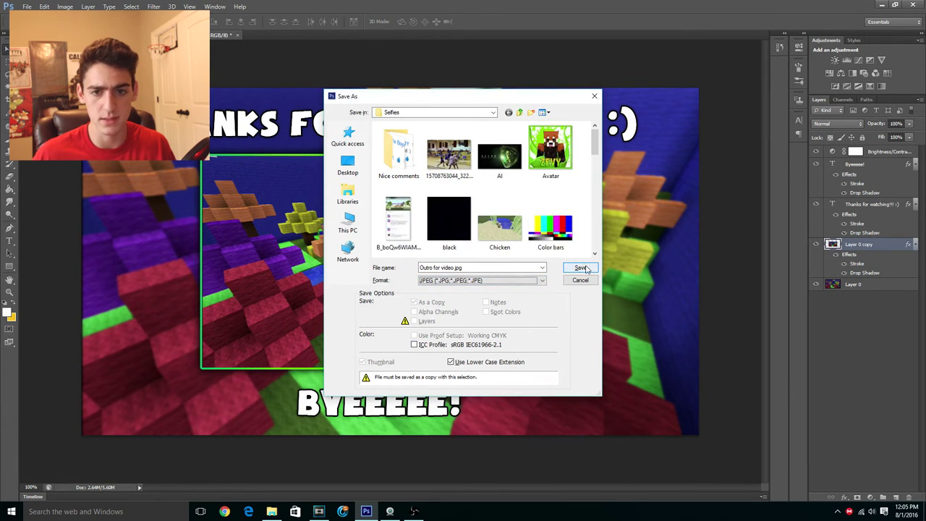
click(361, 171)
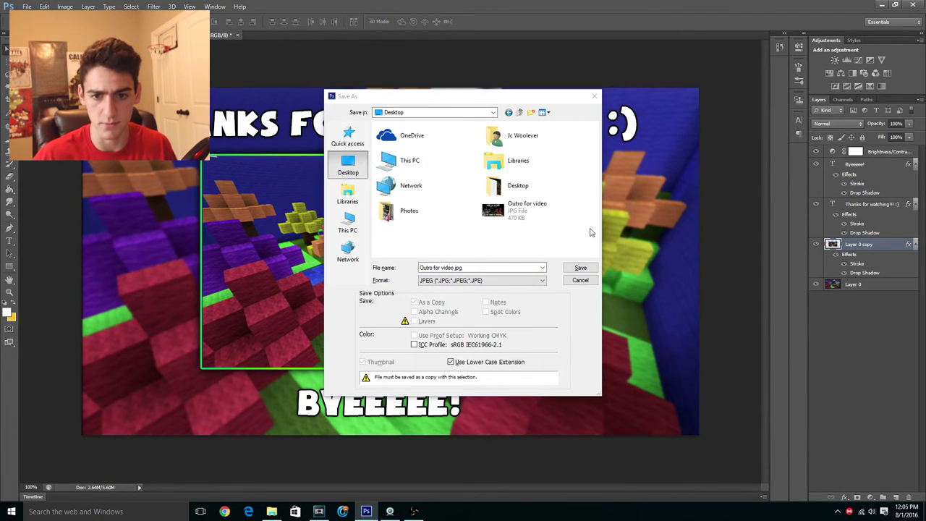
key(Return)
key(Return)
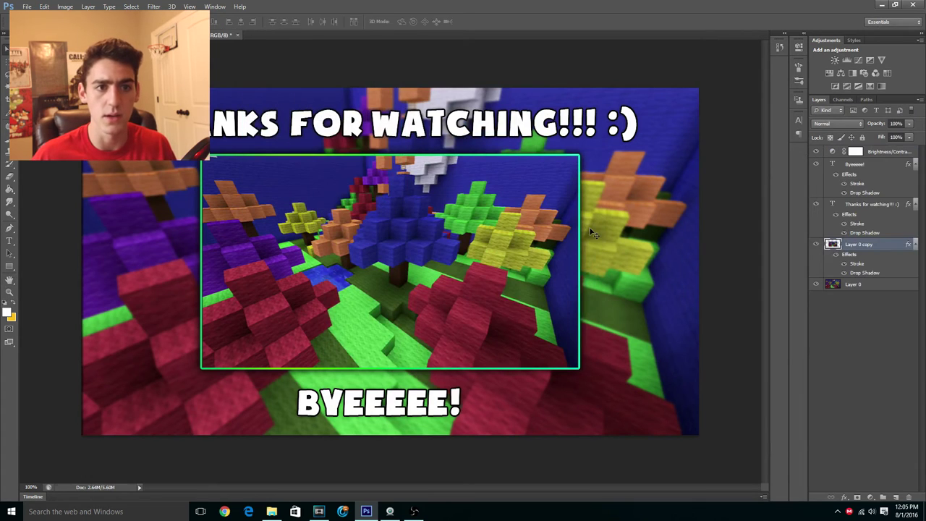
click(913, 4)
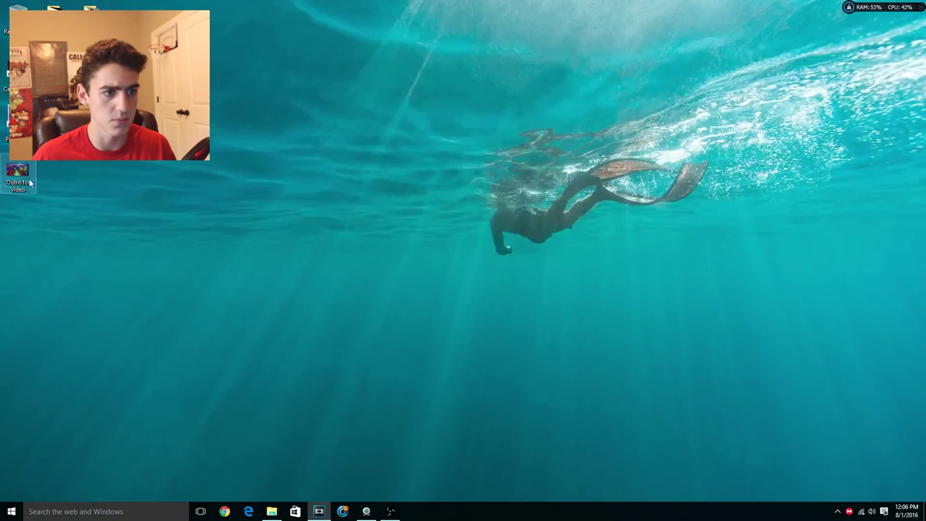
Switch to Vegas Pro and import the "Disney Pixar Hg" video and the Desktop image "Outro for video" into the project media.
drag(18, 174, 217, 116)
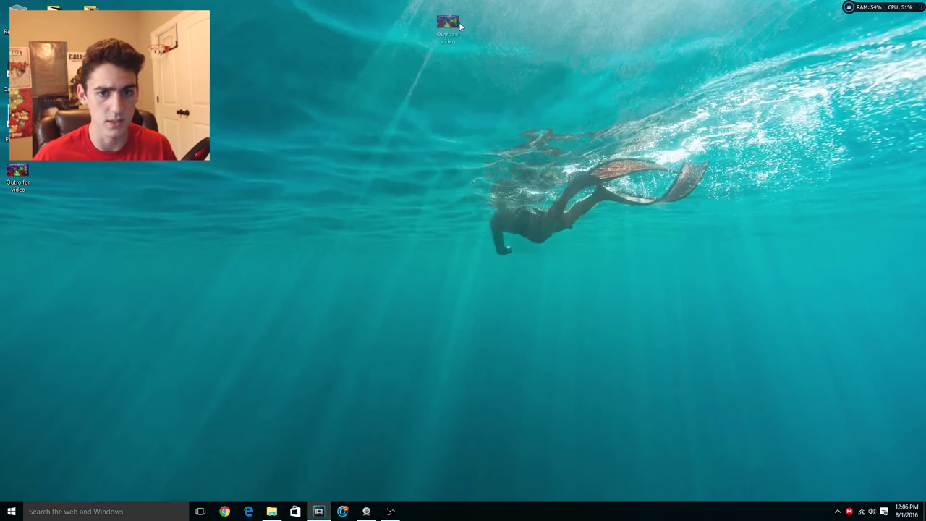
drag(459, 23, 459, 23)
click(319, 512)
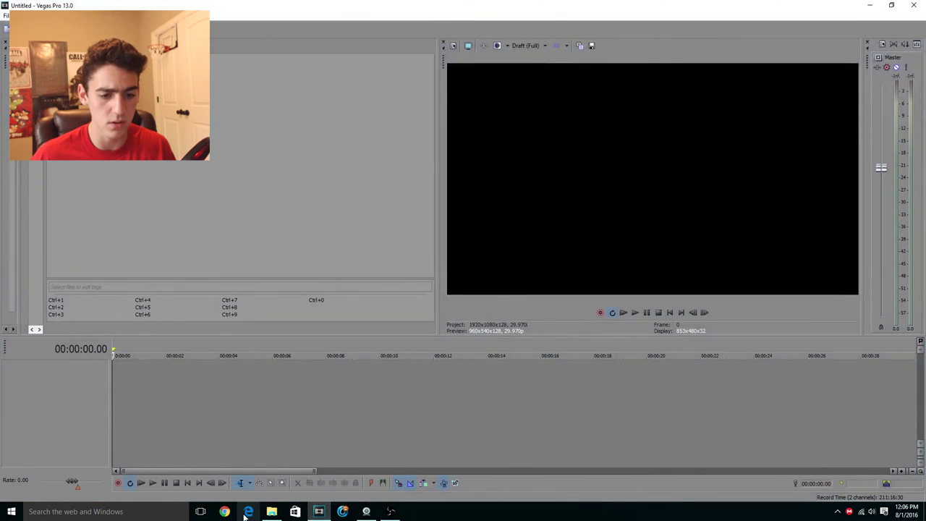
click(271, 511)
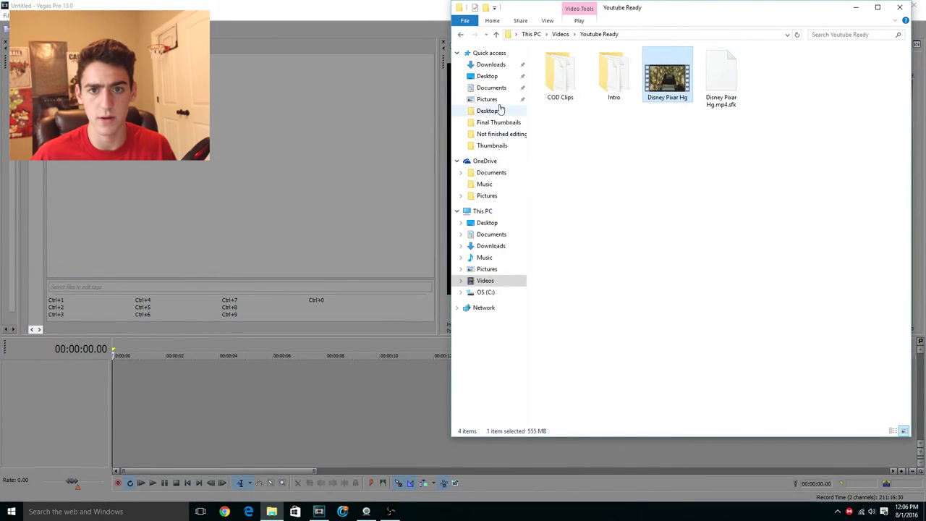
drag(664, 103, 270, 161)
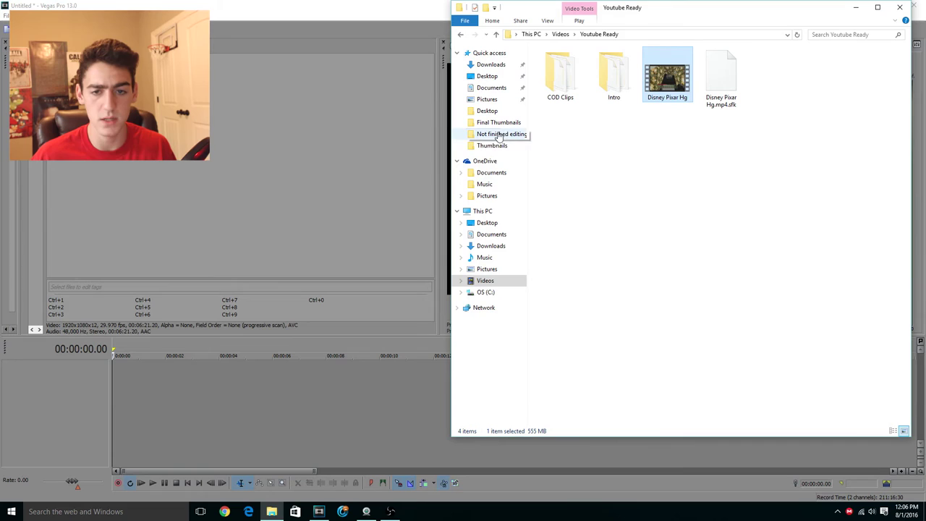
click(487, 76)
drag(738, 81, 443, 144)
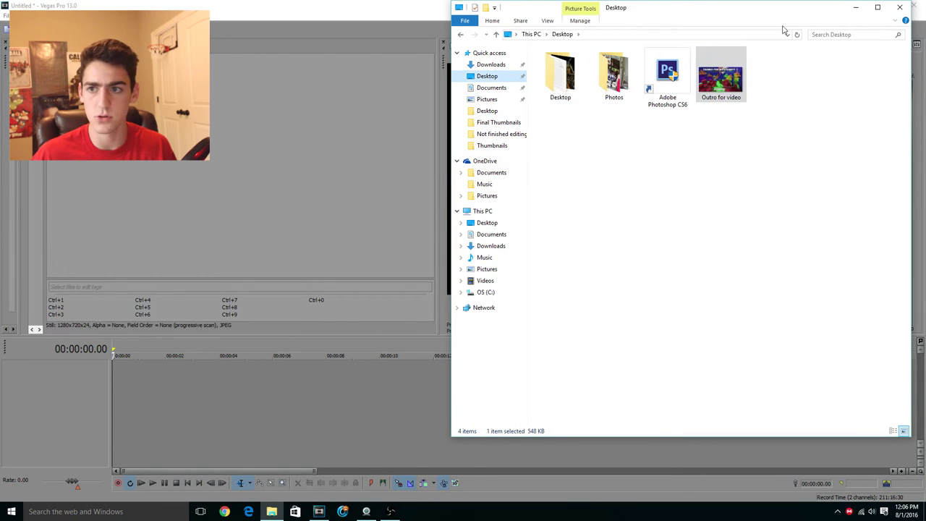
Place the "Outro for video" image at the start of the timeline and preview it from the start.
click(856, 7)
double_click(138, 87)
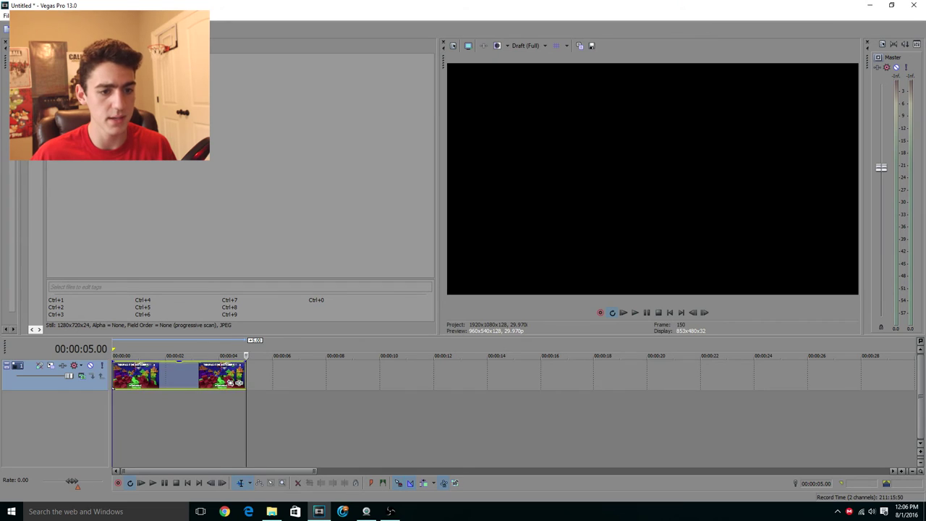
click(162, 380)
click(197, 376)
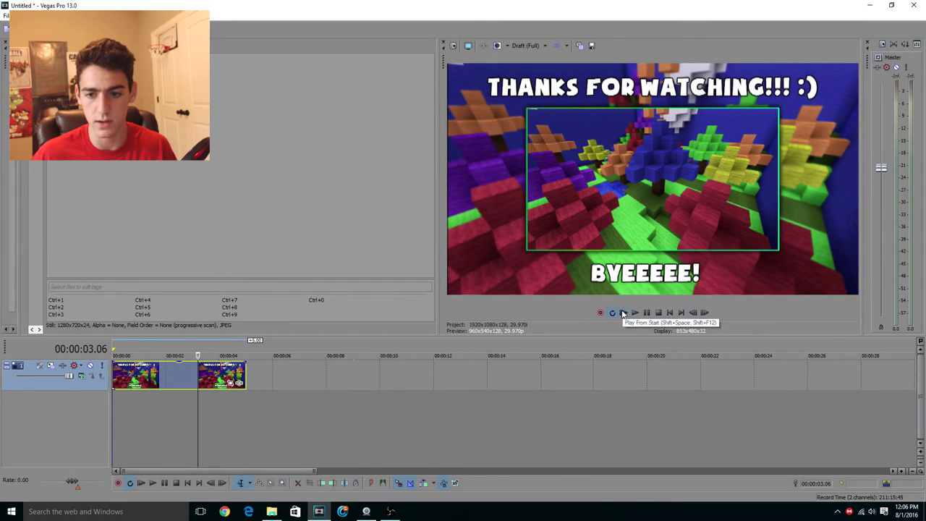
click(623, 312)
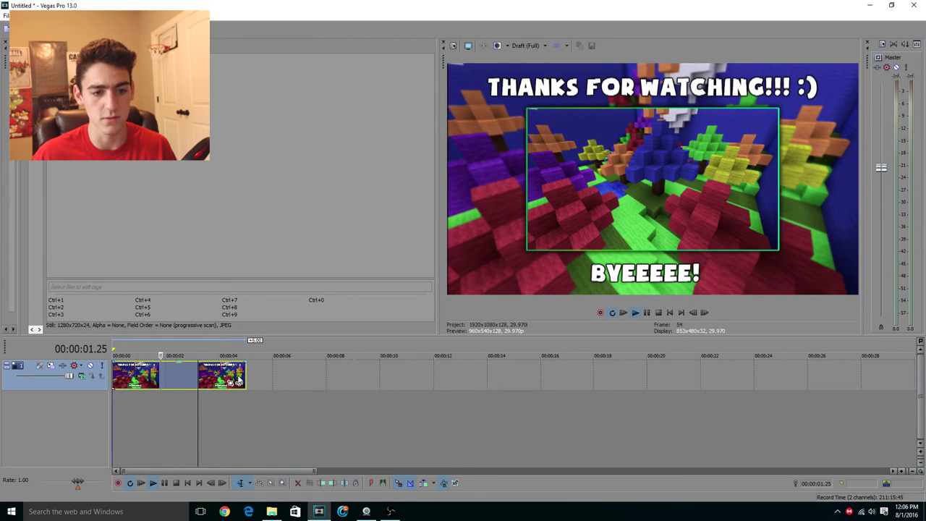
click(648, 314)
Insert a video track above the outro image and place the "Disney Pixar Hg" clip at its start.
right_click(136, 423)
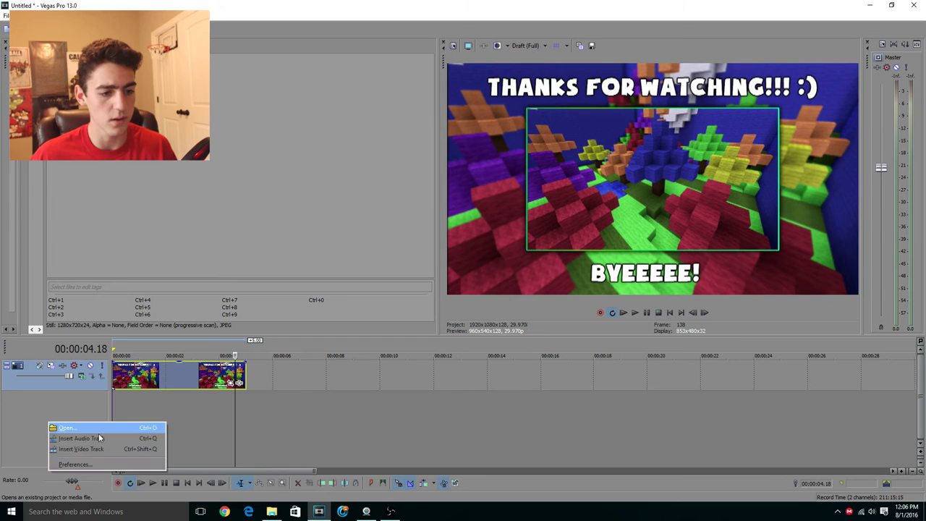
click(99, 449)
drag(141, 94, 114, 383)
click(171, 407)
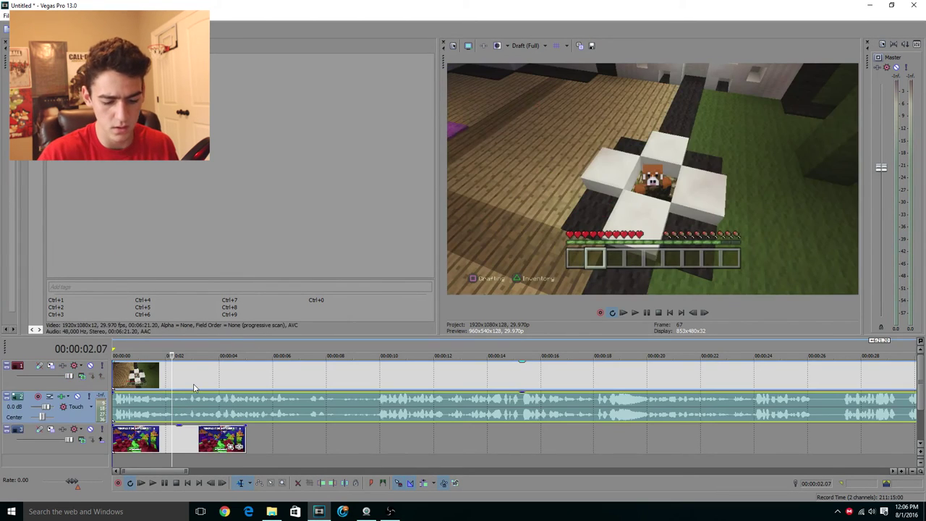
Ungroup the "Disney Pixar Hg" clip from its audio and delete both the audio event and its empty track.
key(u)
key(Delete)
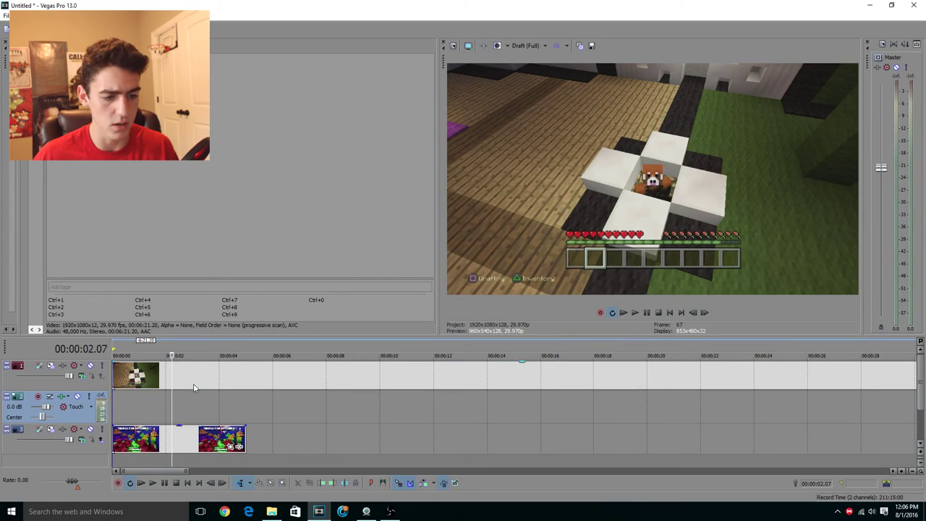
click(82, 416)
key(Delete)
Trim the "Disney Pixar Hg" clip to the outro image's length and align it with the image at the timeline's start.
scroll(156, 365, down, 3)
scroll(156, 366, down, 1)
drag(113, 376, 763, 399)
scroll(702, 393, down, 2)
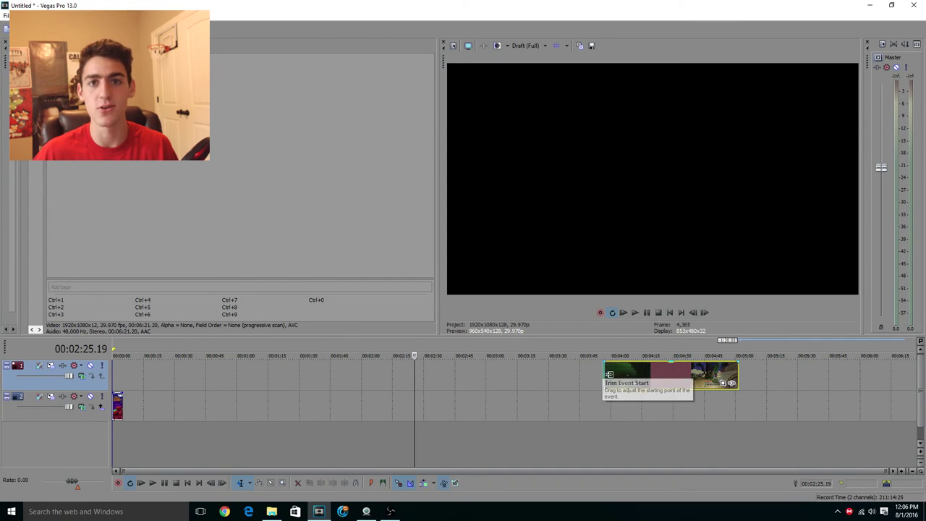
drag(607, 382, 122, 370)
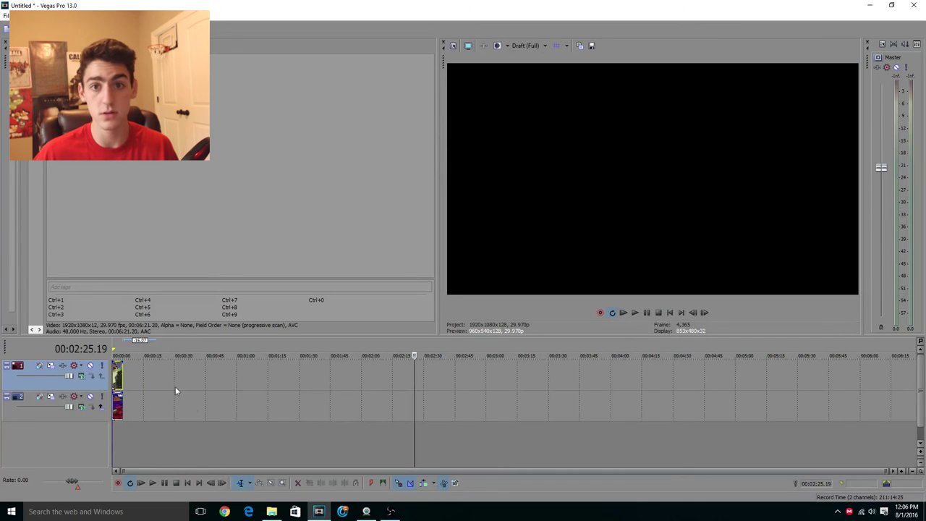
scroll(188, 399, up, 5)
scroll(174, 398, down, 5)
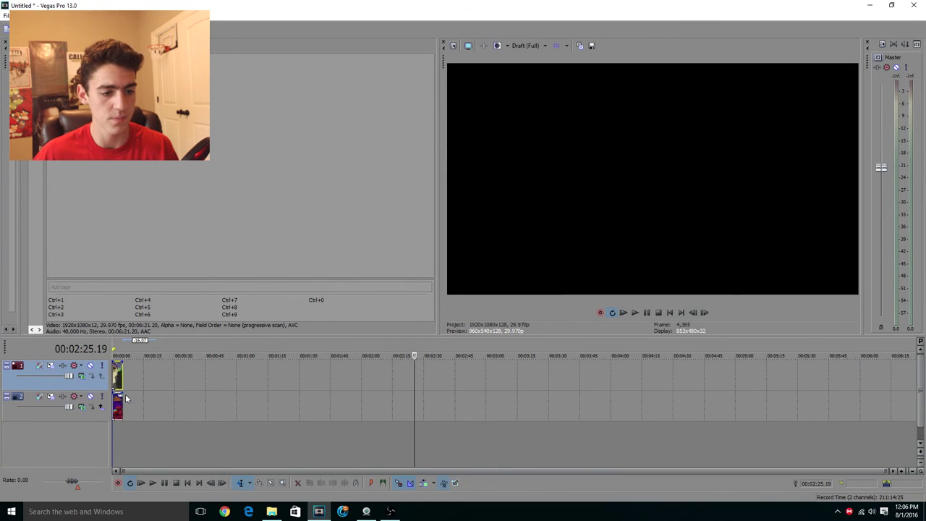
Apply the "Outro for QA thing" Pan/Crop preset to the "Disney Pixar Hg" clip to shrink it inside the frame.
click(119, 381)
scroll(240, 395, up, 6)
click(231, 383)
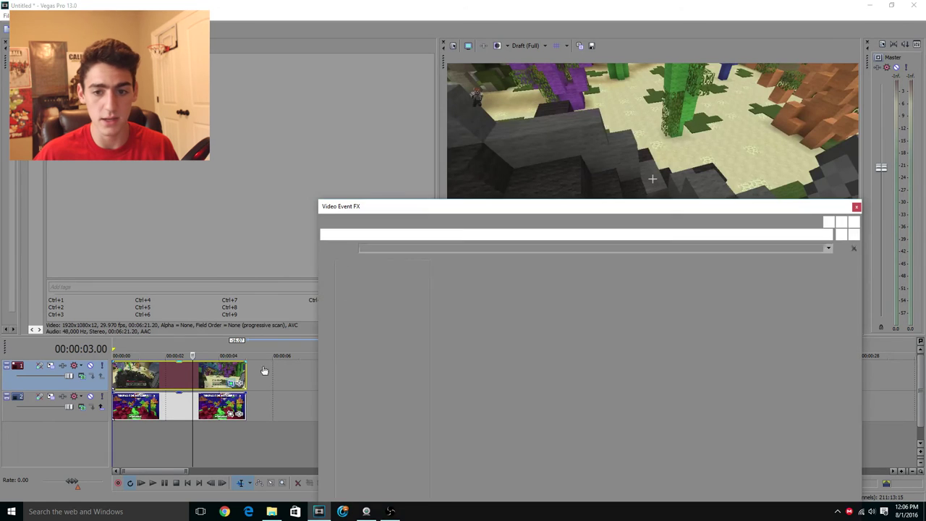
click(829, 248)
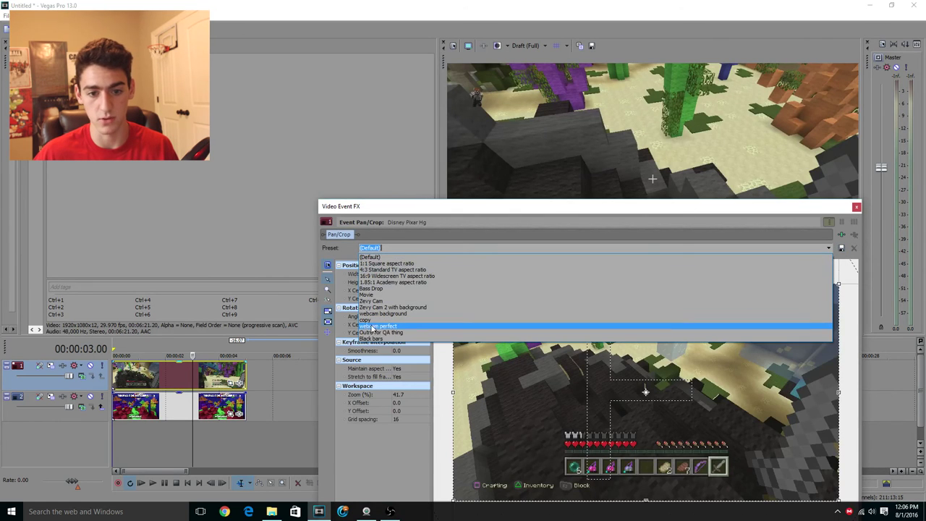
click(387, 333)
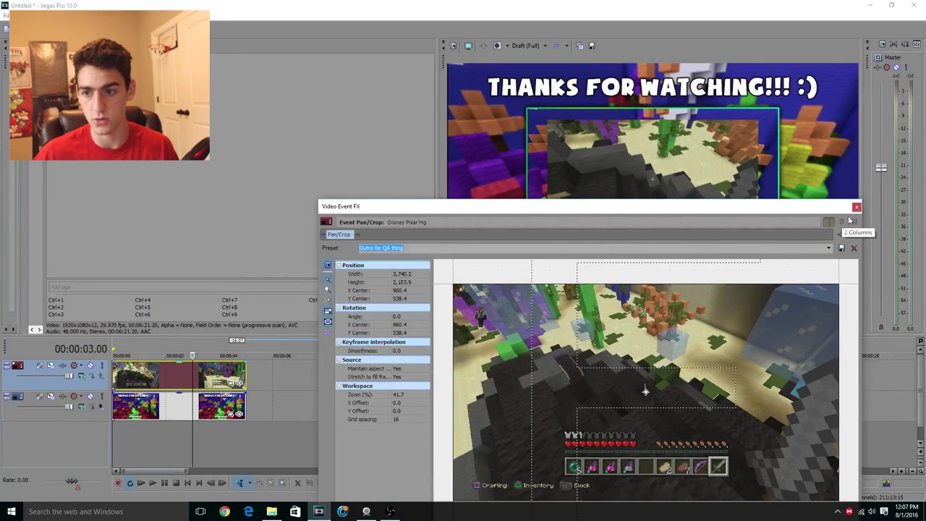
click(857, 208)
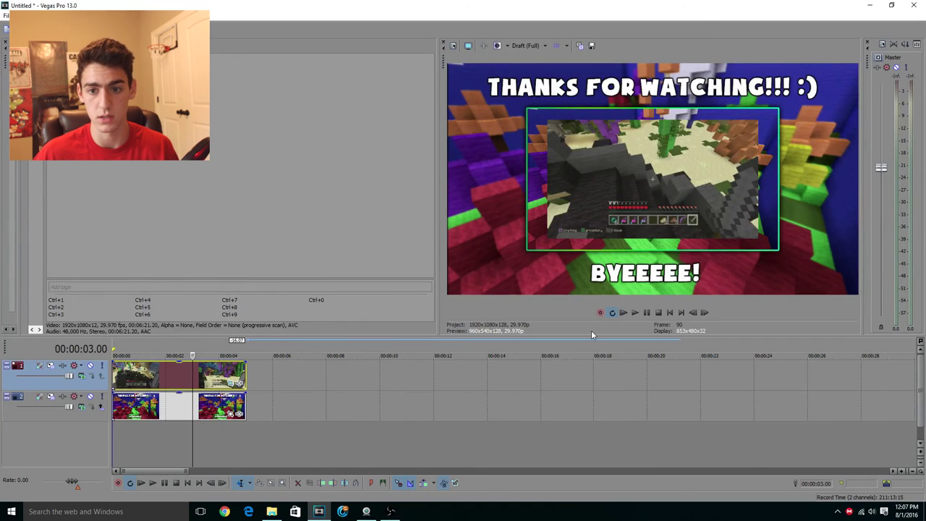
Shrink the "Disney Pixar Hg" clip's Pan/Crop area to about 3,140 by 1,766 so the gameplay fills the green frame.
click(234, 382)
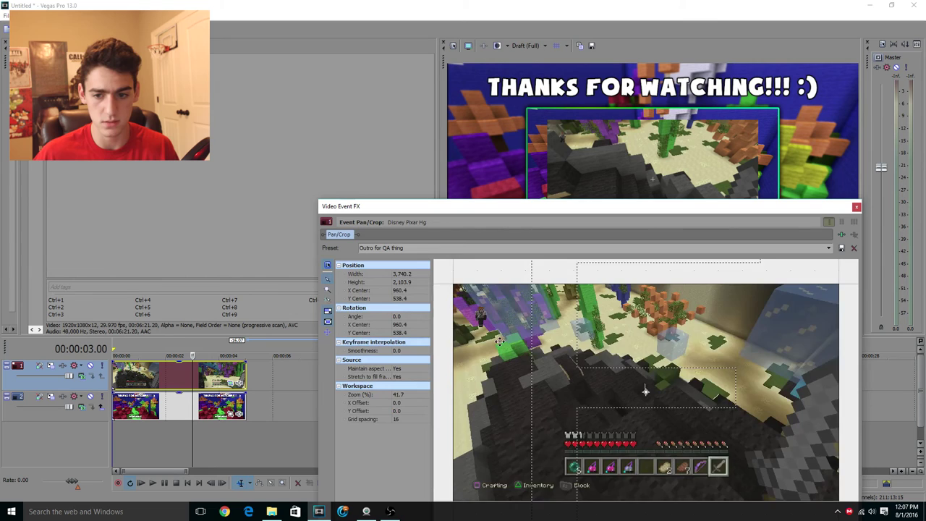
scroll(646, 391, down, 6)
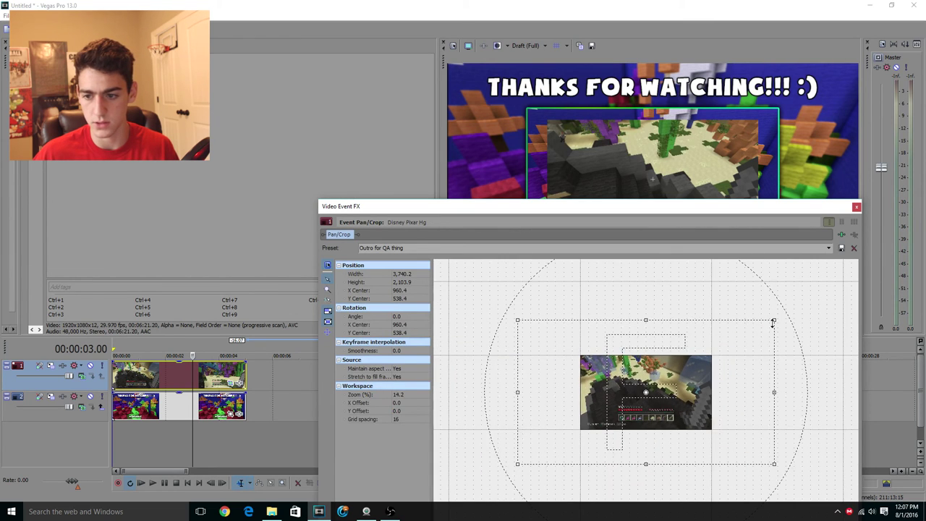
drag(772, 321, 751, 350)
key(Left)
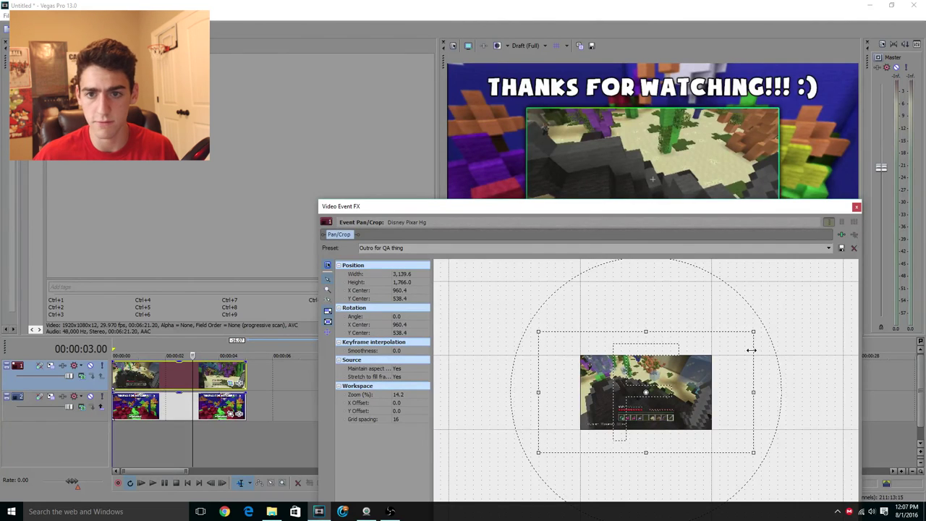
click(856, 207)
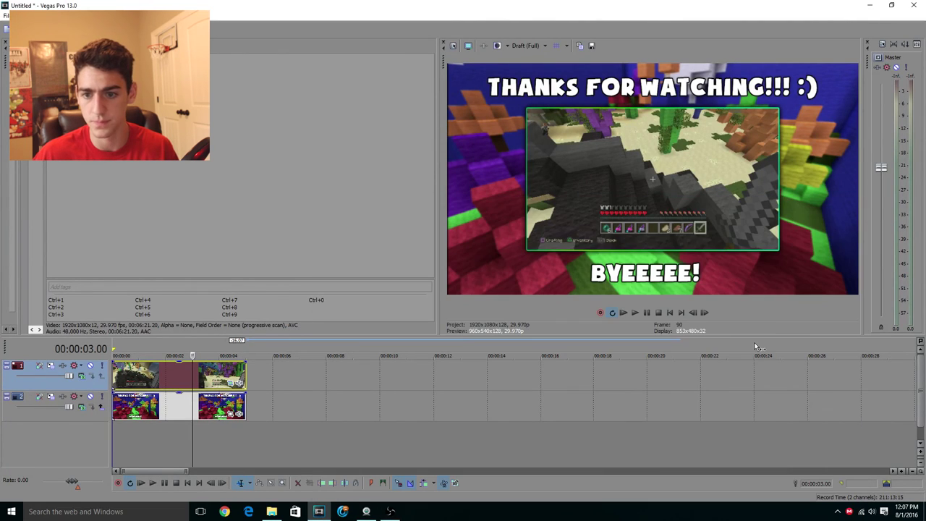
Play the finished outro from the start to check the gameplay inside the frame, and pause after the clips end.
scroll(499, 364, down, 5)
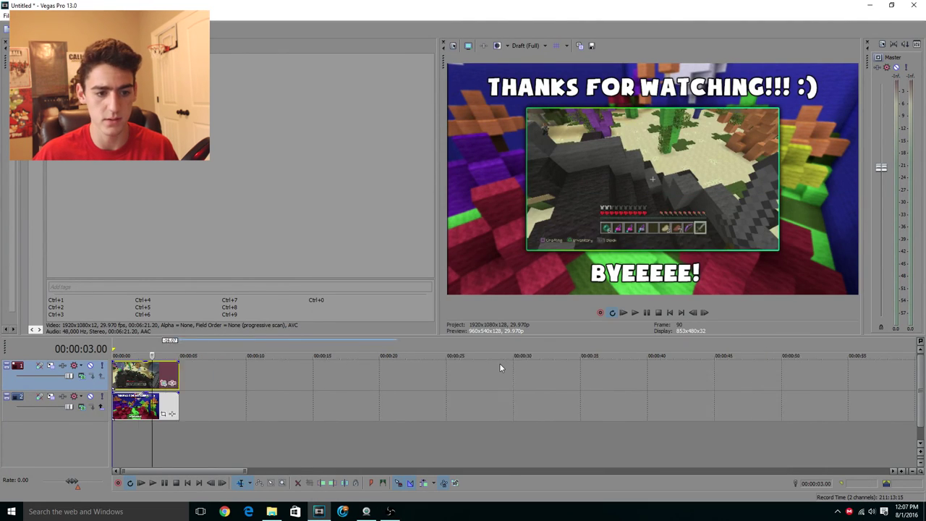
click(627, 312)
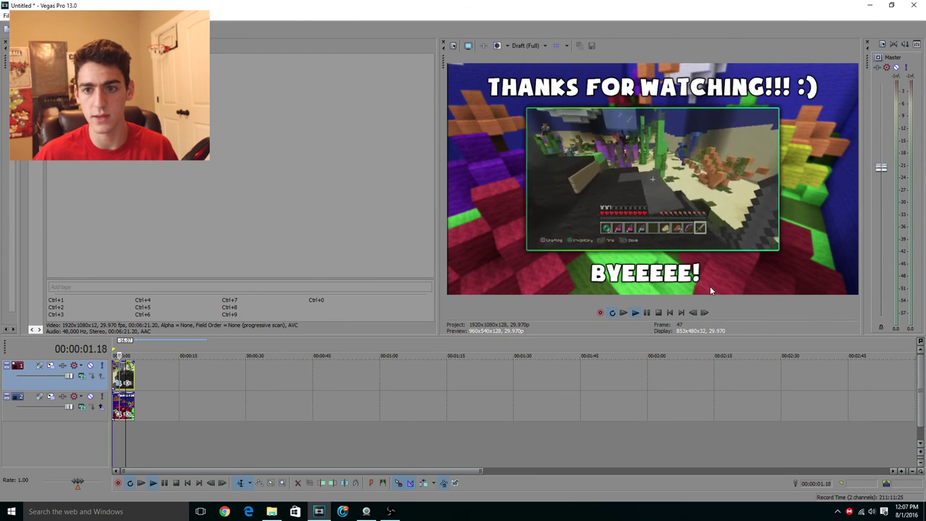
click(647, 313)
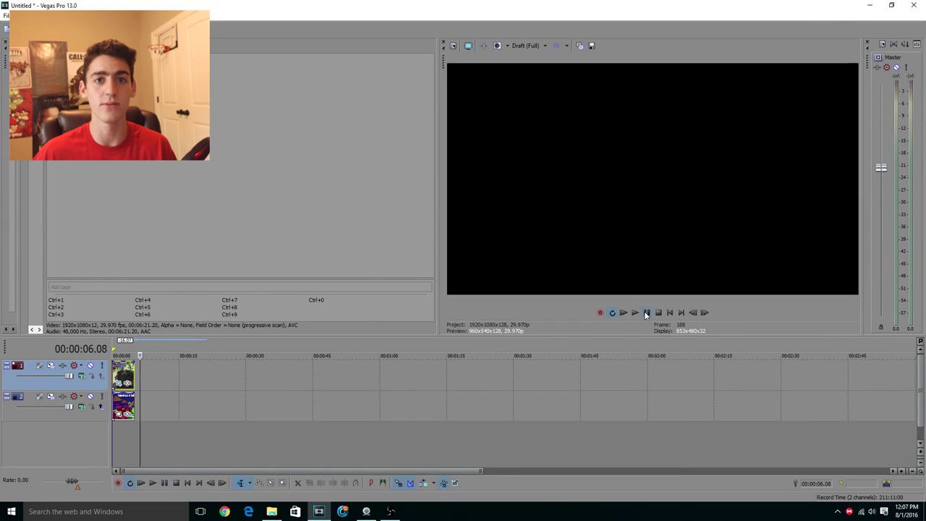